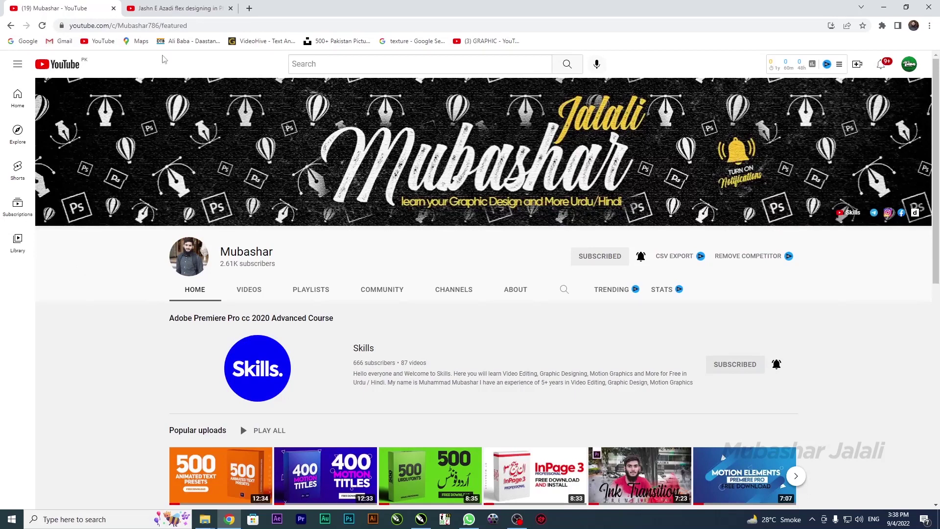
left_click(162, 10)
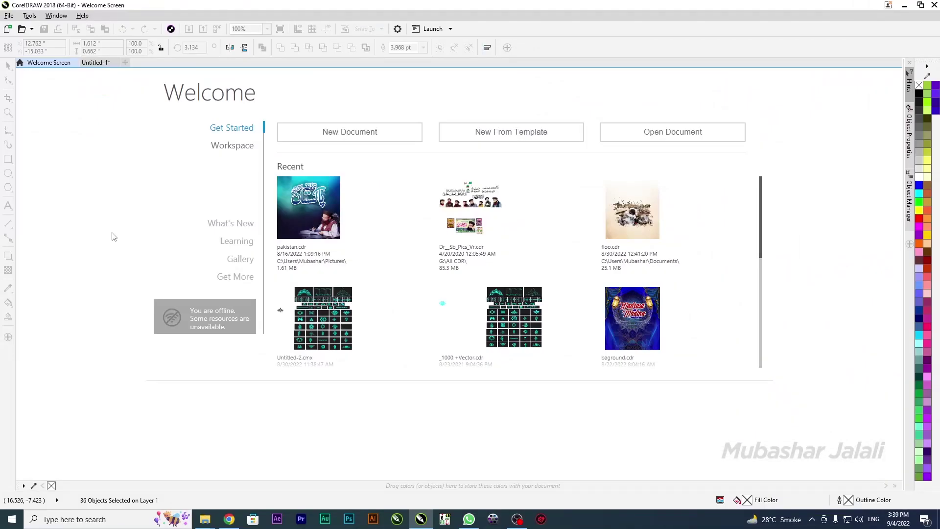
Step: Start a new document and bring up its creation settings
key("ctrl+n")
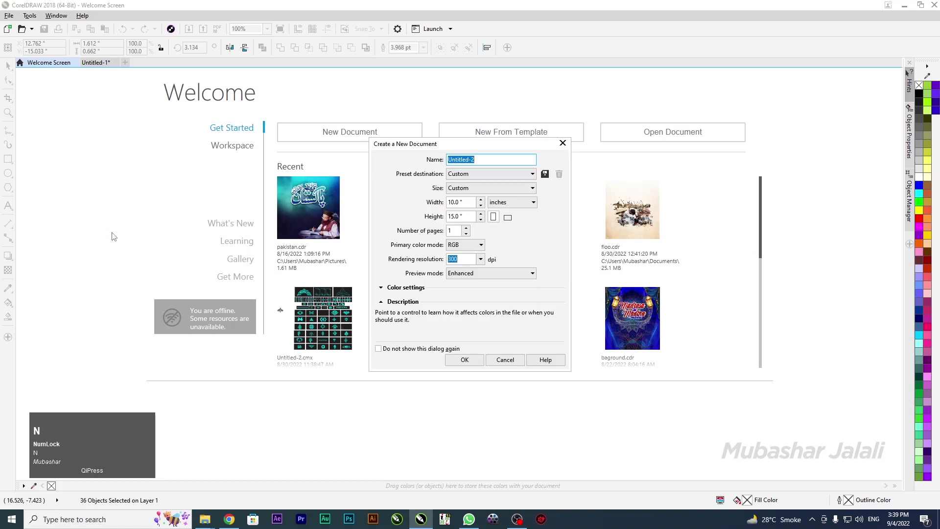
left_click_drag(438, 147, 351, 168)
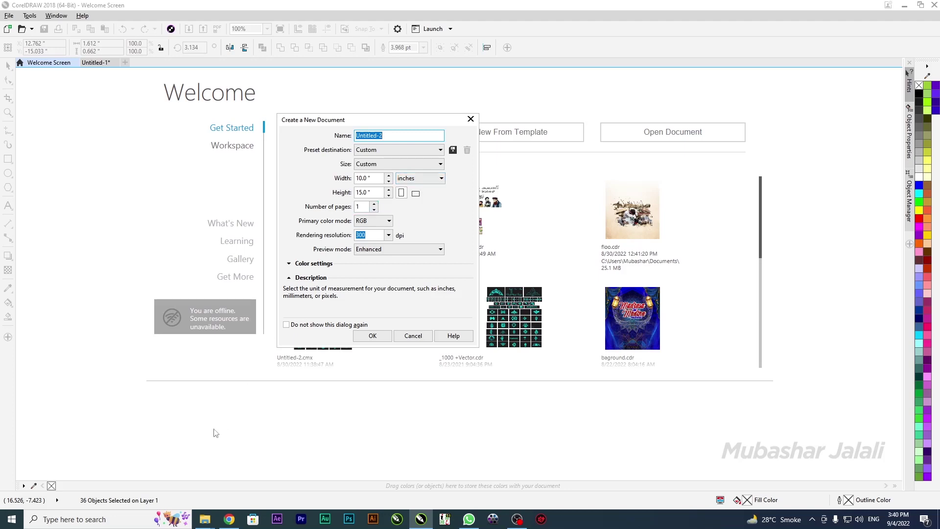
Step: Switch to Calculator, multiply 10 by 12 to convert feet to inches, and close it
left_click(87, 523)
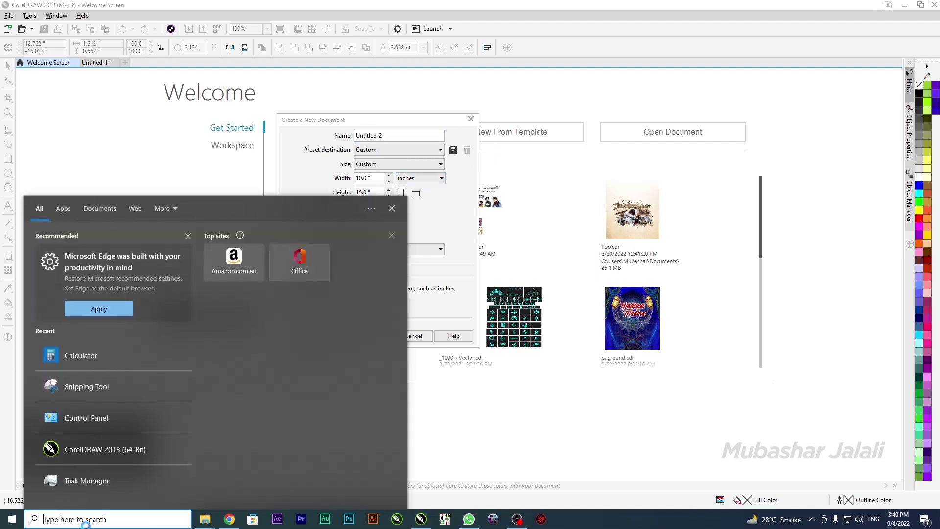
left_click(130, 343)
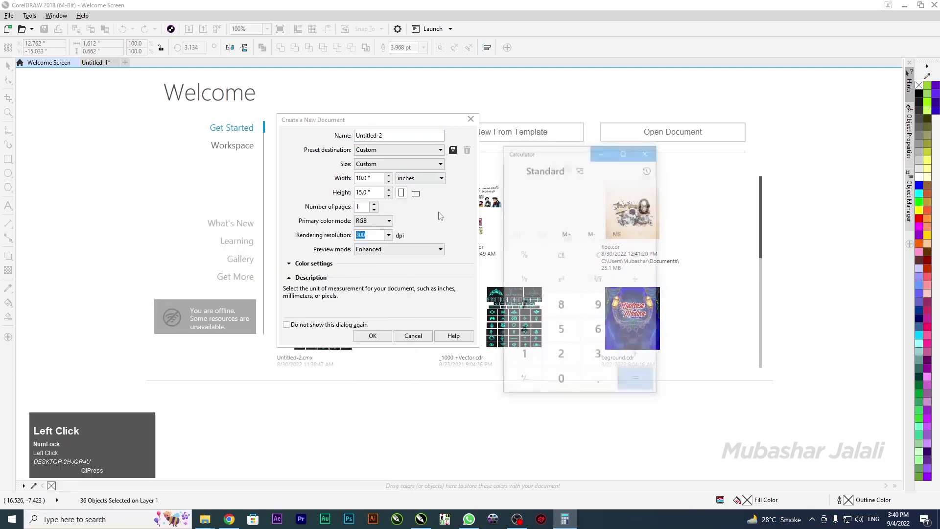
left_click_drag(553, 156, 552, 153)
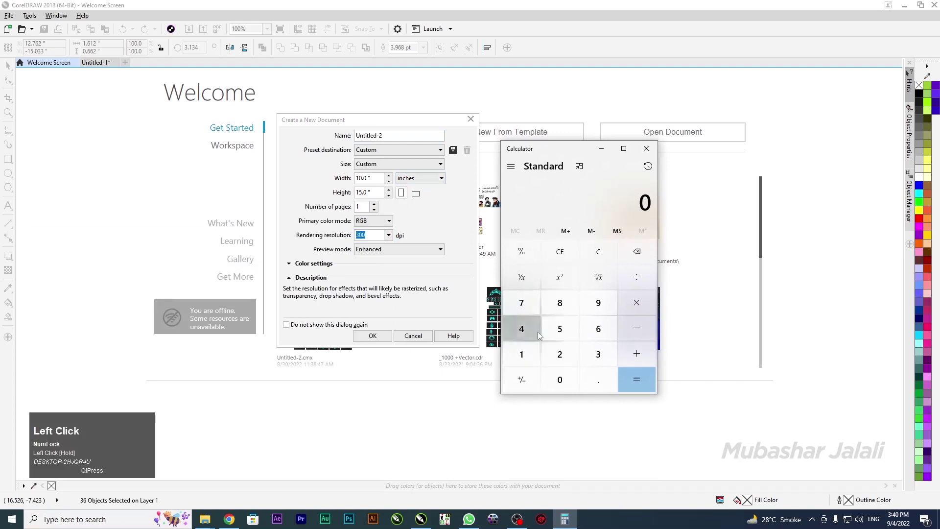
left_click(524, 356)
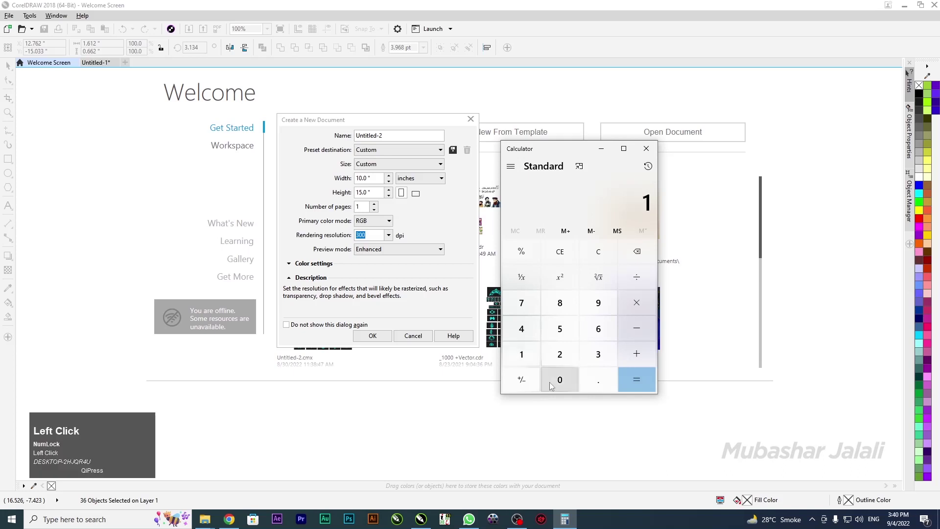
left_click(549, 382)
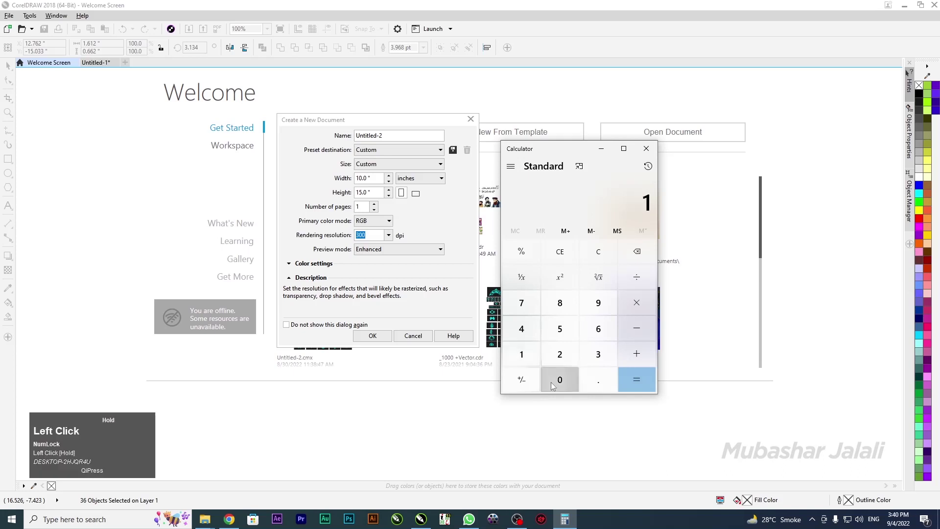
left_click(634, 296)
left_click(522, 354)
left_click(560, 358)
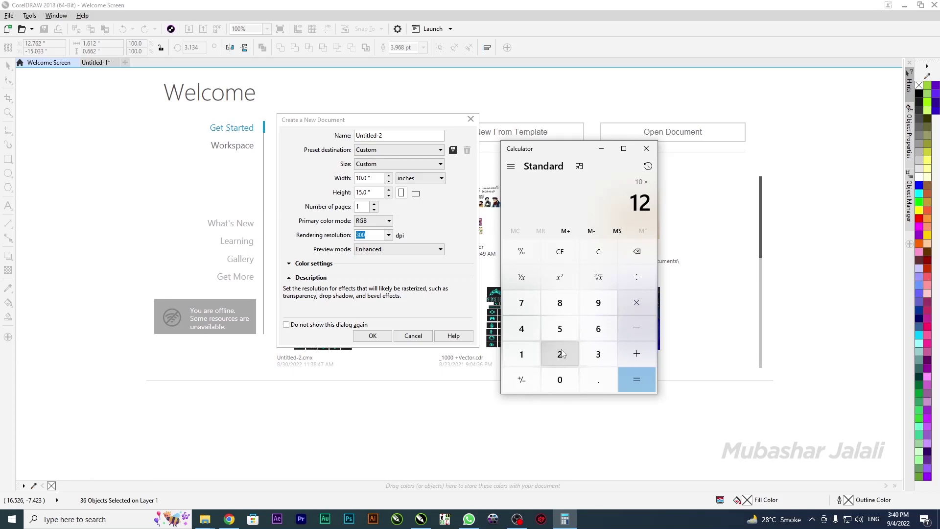
left_click(639, 385)
left_click(644, 156)
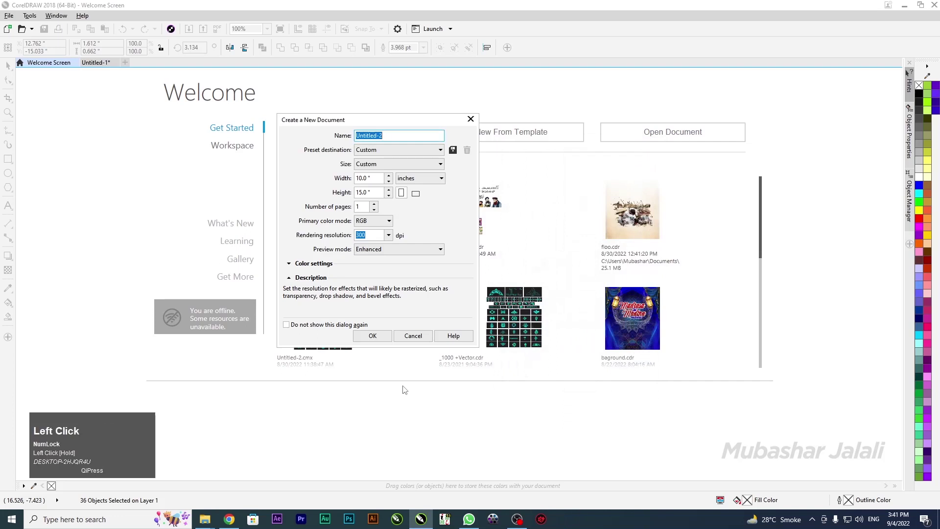
Step: Create the 10 × 15 inch RGB document at 300 dpi and cover its page with a rectangle filled purple (#9900CC)
left_click(374, 337)
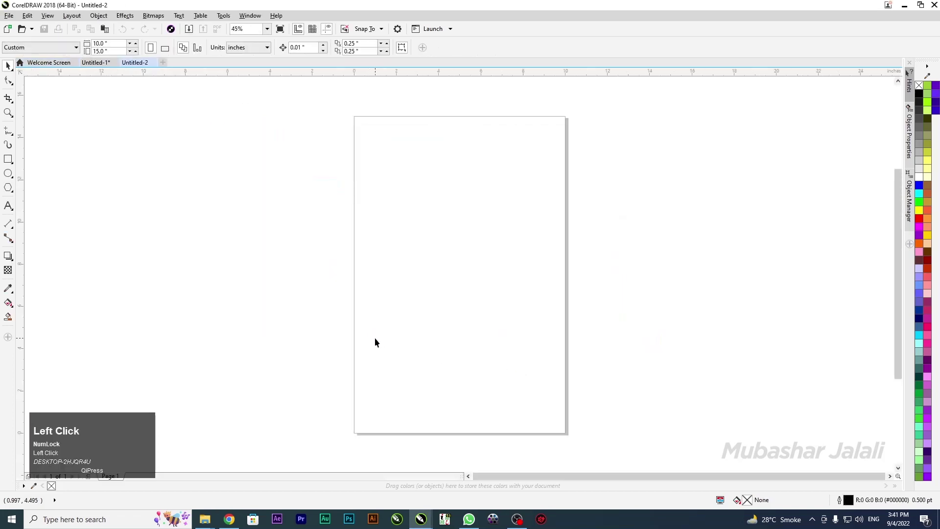
double_click(9, 161)
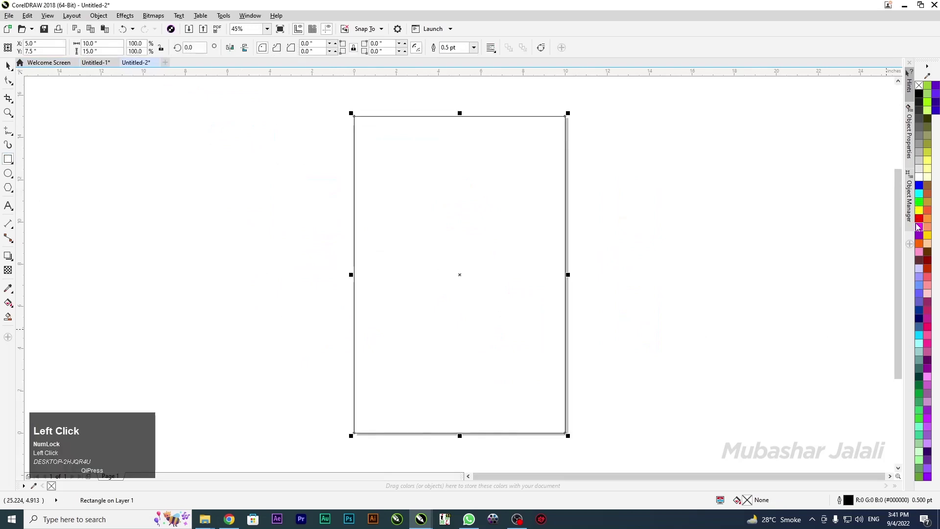
left_click(921, 221)
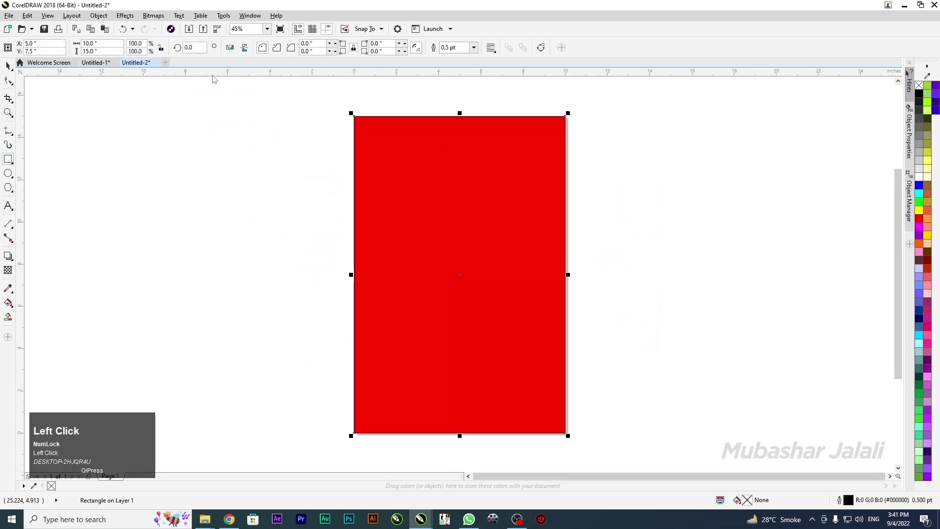
left_click(920, 237)
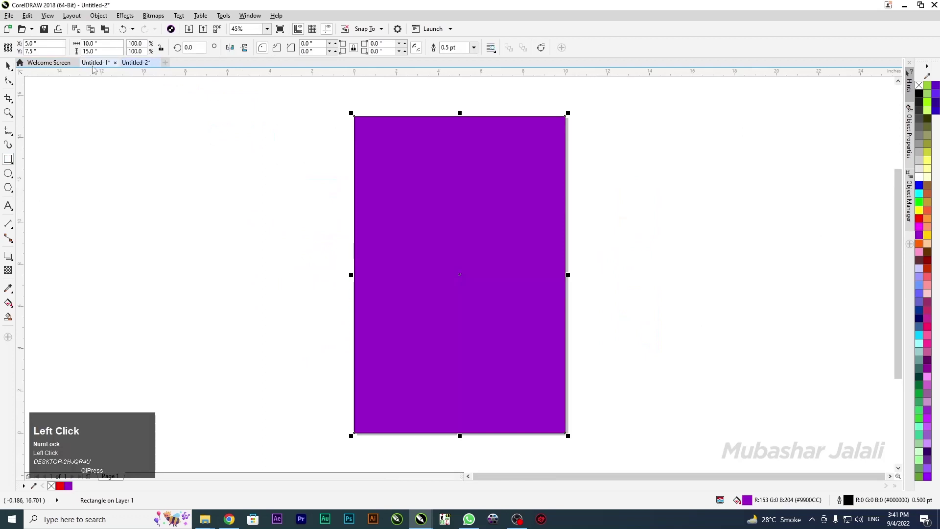
Step: In the Untitled-1 document, remove the outline from all the calligraphy pieces, then group and copy them
left_click(95, 62)
key("space")
left_click_drag(133, 155, 491, 336)
right_click(919, 85)
key("ctrl+g")
key("ctrl+c")
Step: Paste the calligraphy group into Untitled-2, centre it on the page and enlarge it to about 9.4 inches wide
left_click(138, 62)
key("ctrl+v")
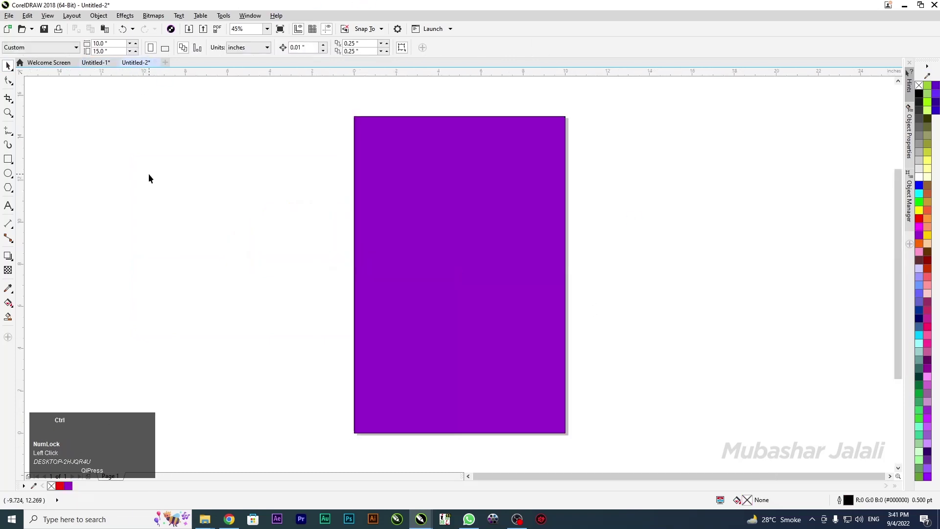
key("p")
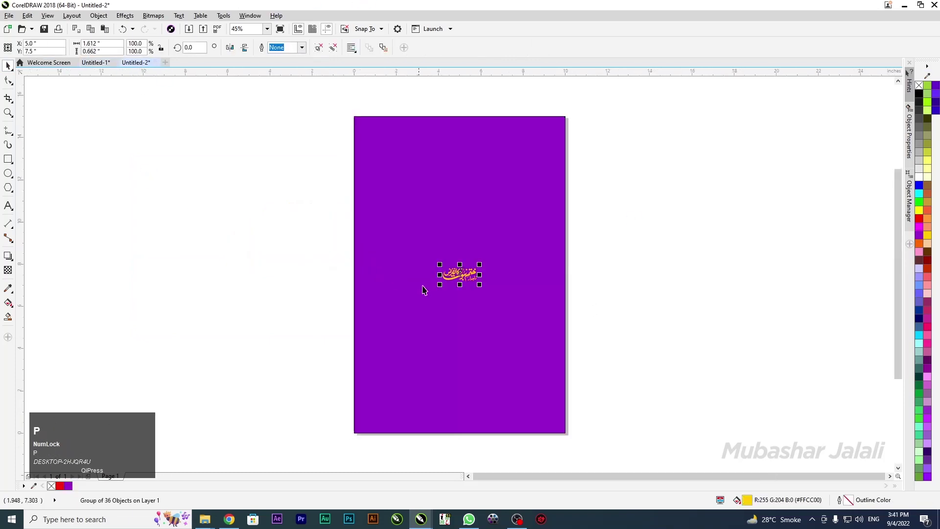
left_click_drag(439, 286, 356, 384)
key("F4")
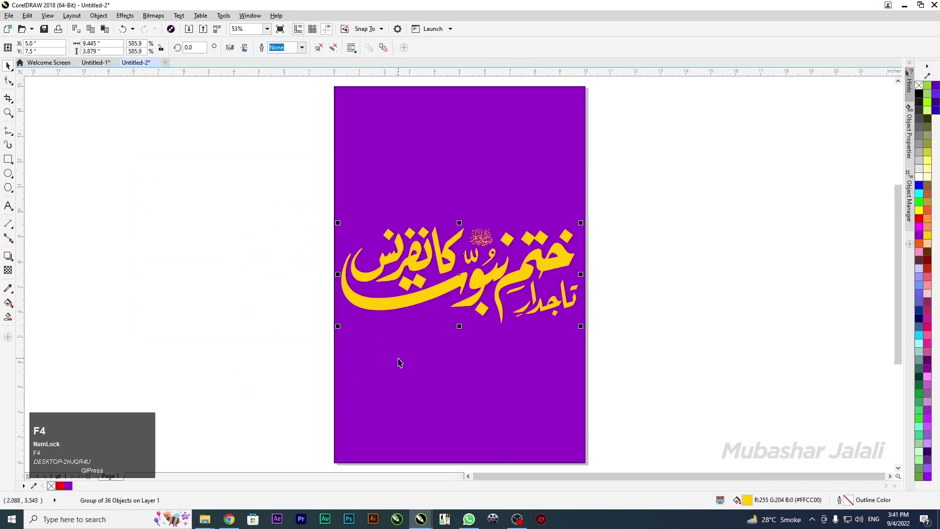
Step: Select the rectangle and the calligraphy, and start exporting only the selection as TIF - TIFF Bitmap
scroll(272, 229, "down", 2)
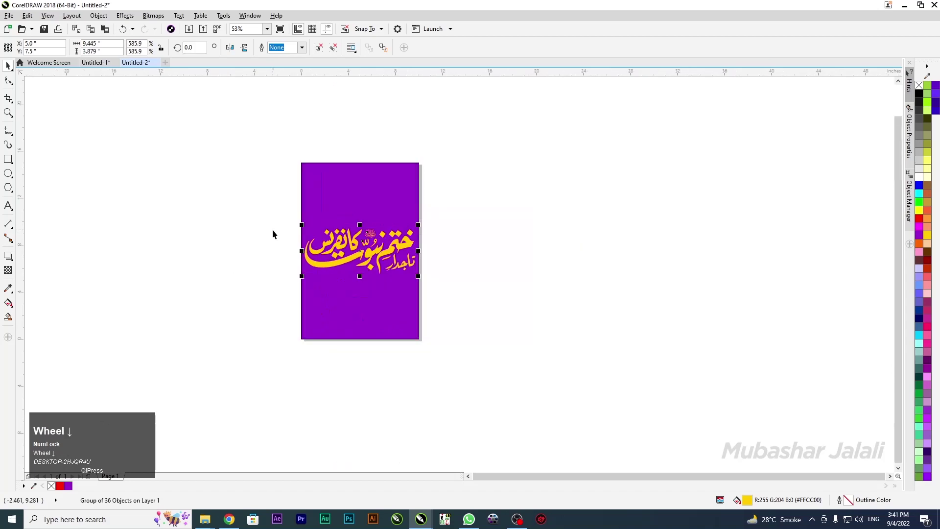
left_click_drag(245, 122, 520, 378)
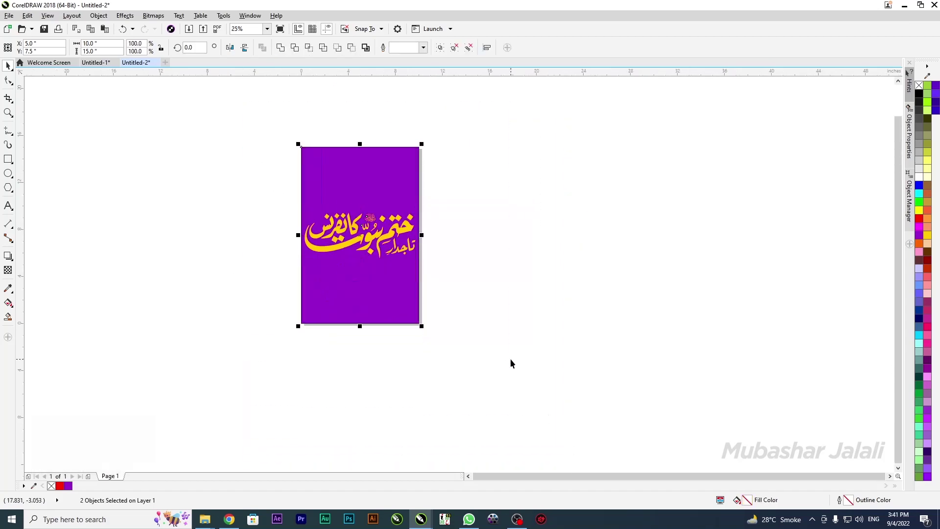
key("ctrl+e")
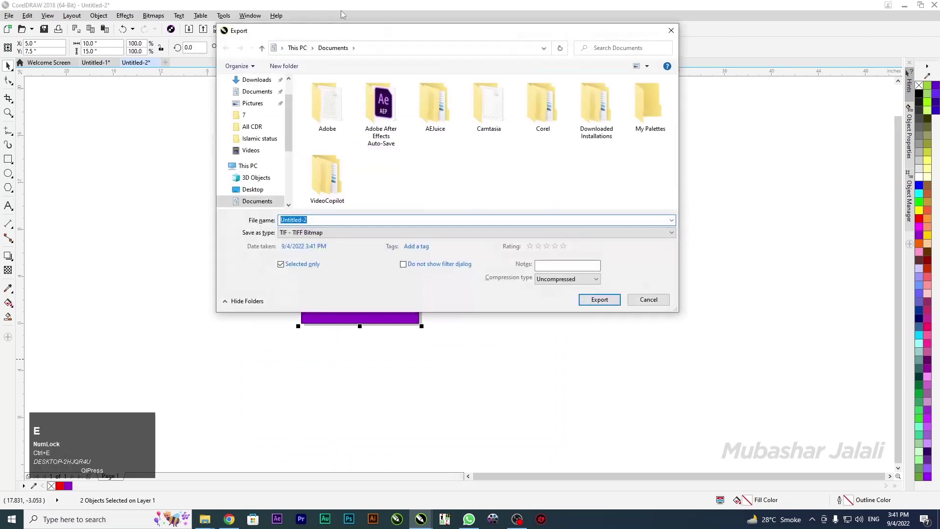
left_click_drag(343, 31, 373, 7)
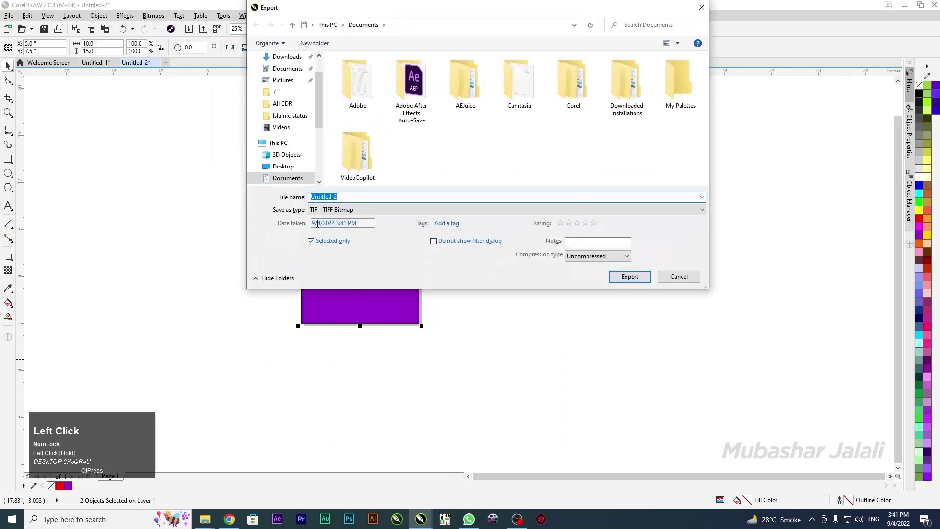
left_click(351, 211)
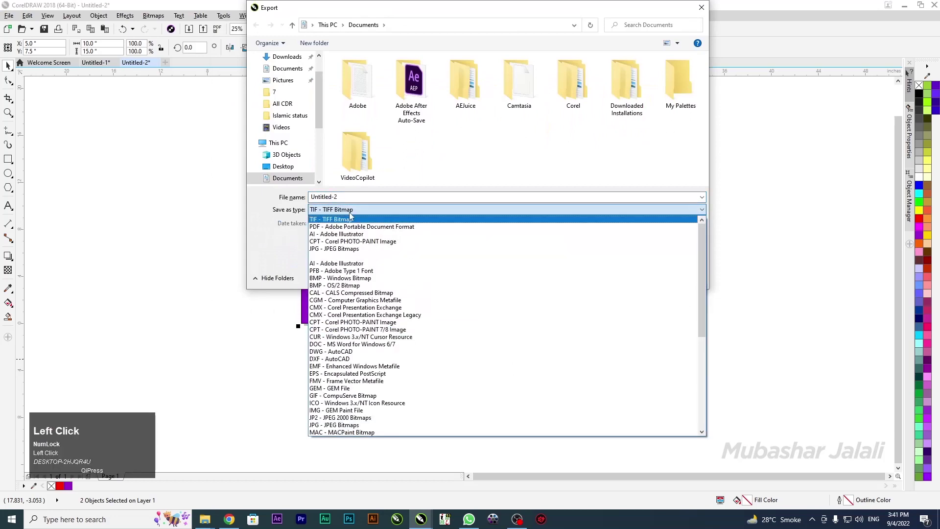
scroll(357, 292, "down", 1)
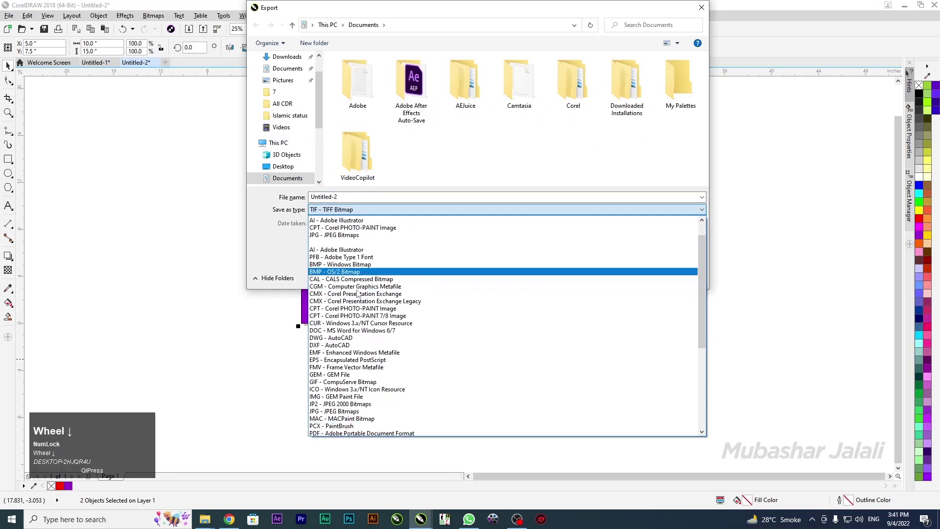
scroll(358, 292, "down", 8)
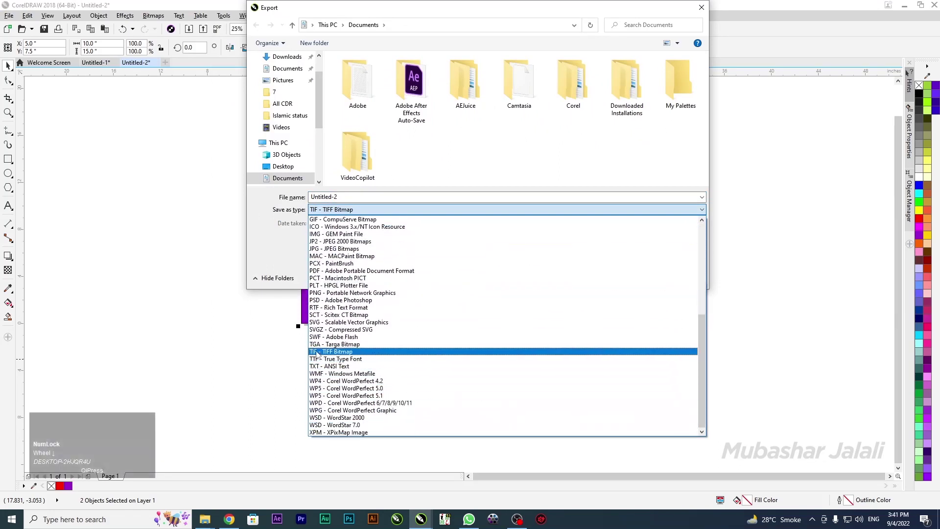
left_click(344, 352)
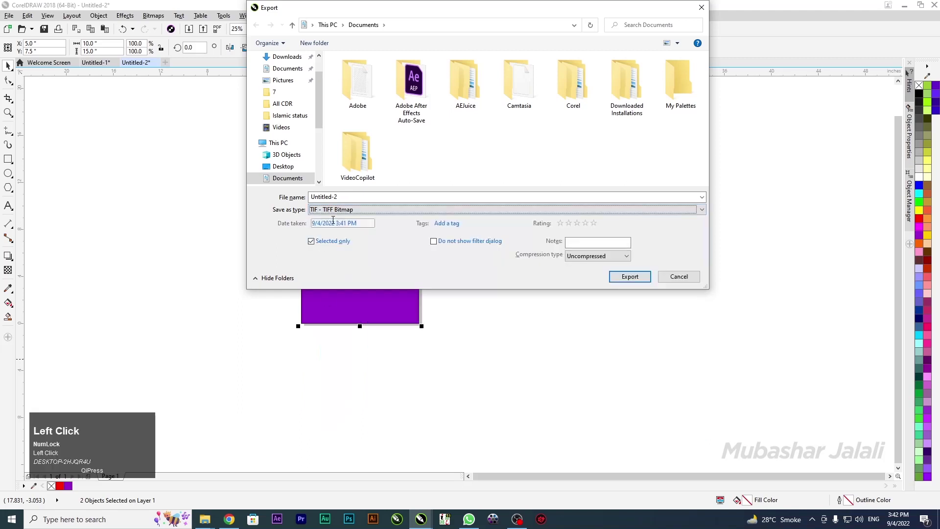
Step: Name the export file 10 15, review the image size in the bitmap conversion settings, and cancel the export
left_click(399, 196)
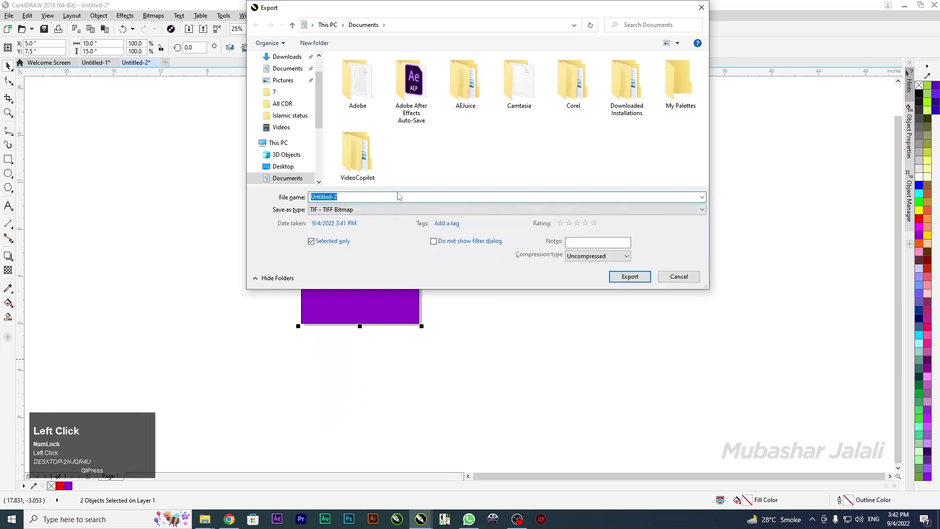
type("1")
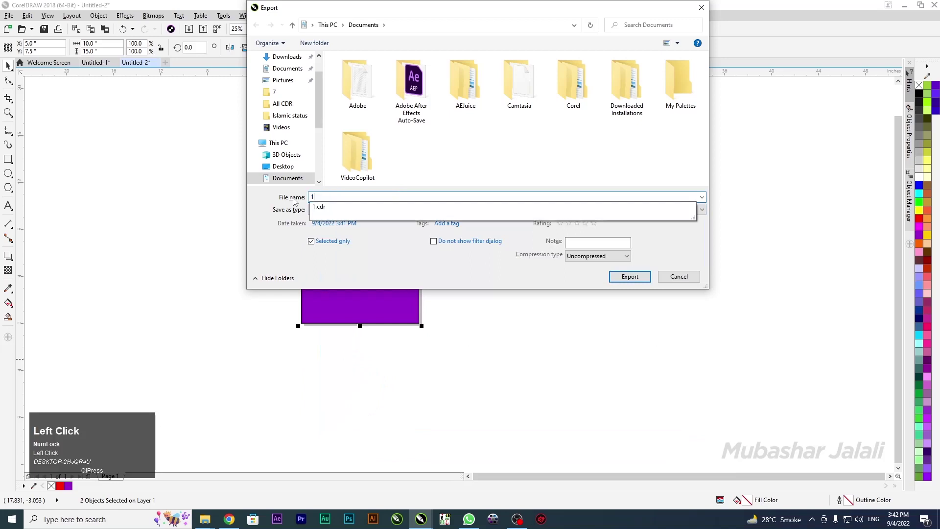
type("0 15")
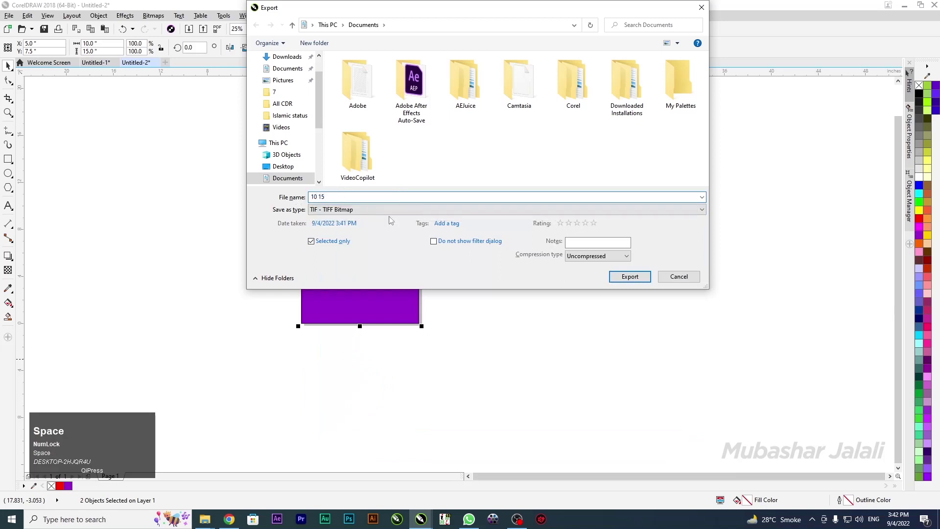
left_click(629, 276)
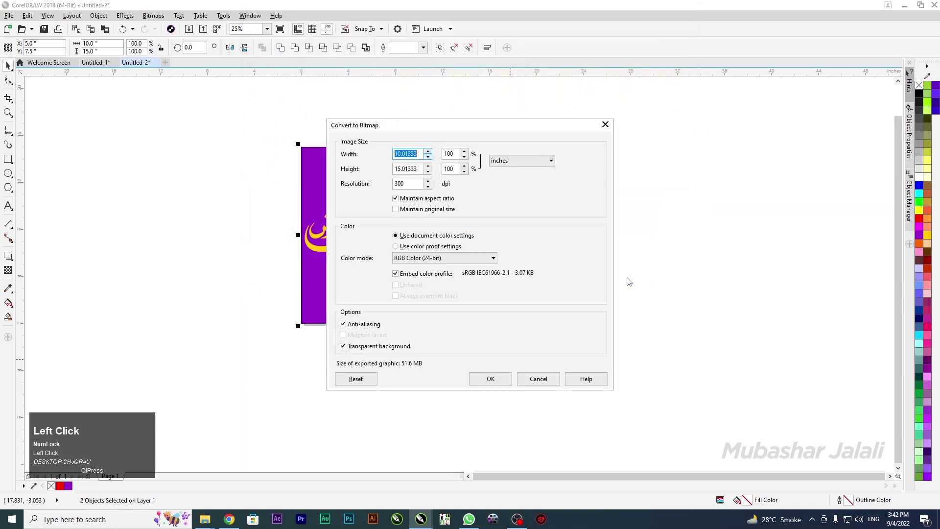
left_click_drag(402, 127, 514, 144)
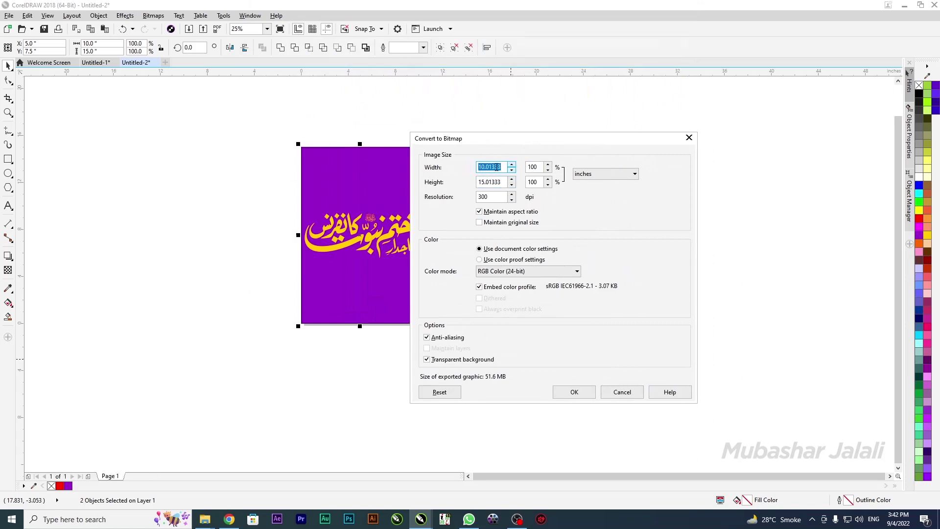
left_click(621, 396)
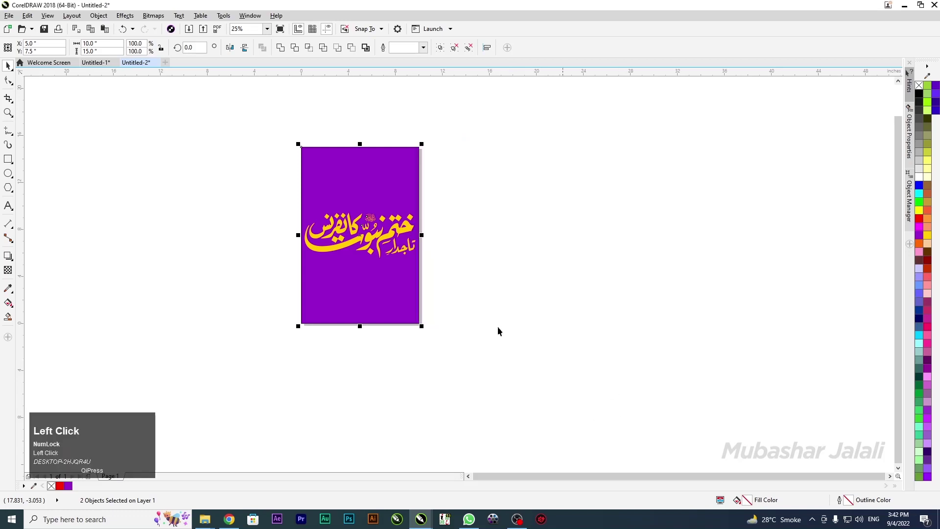
Step: PowerClip the calligraphy group inside the purple rectangle and select the resulting object
left_click_drag(209, 177, 533, 315)
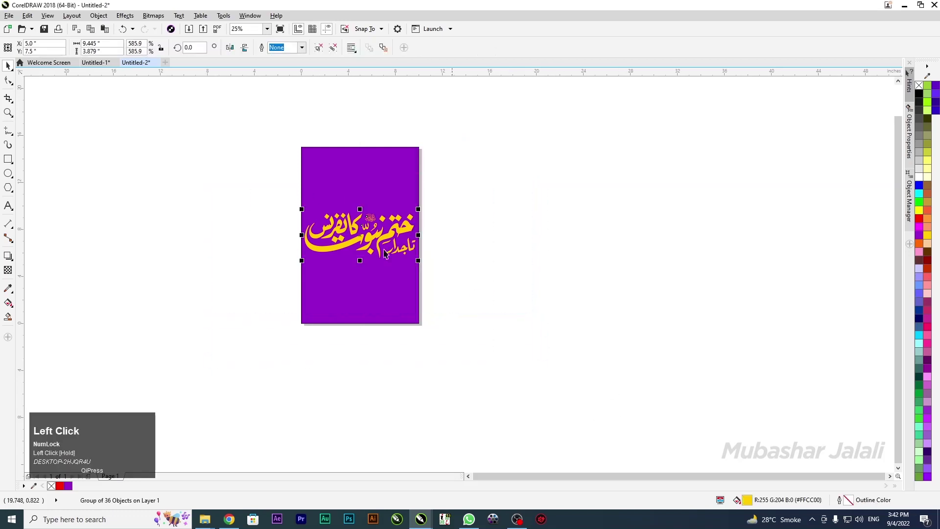
right_click(328, 227)
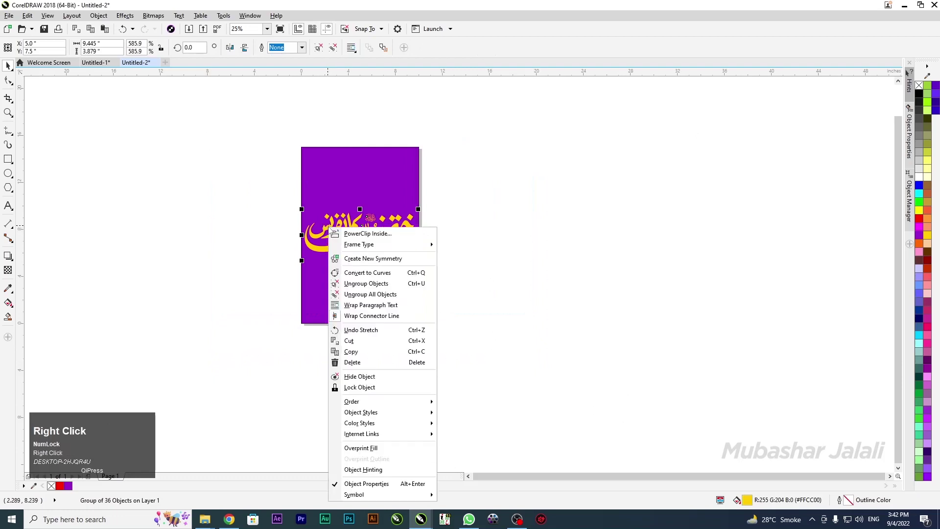
left_click(387, 234)
left_click(357, 162)
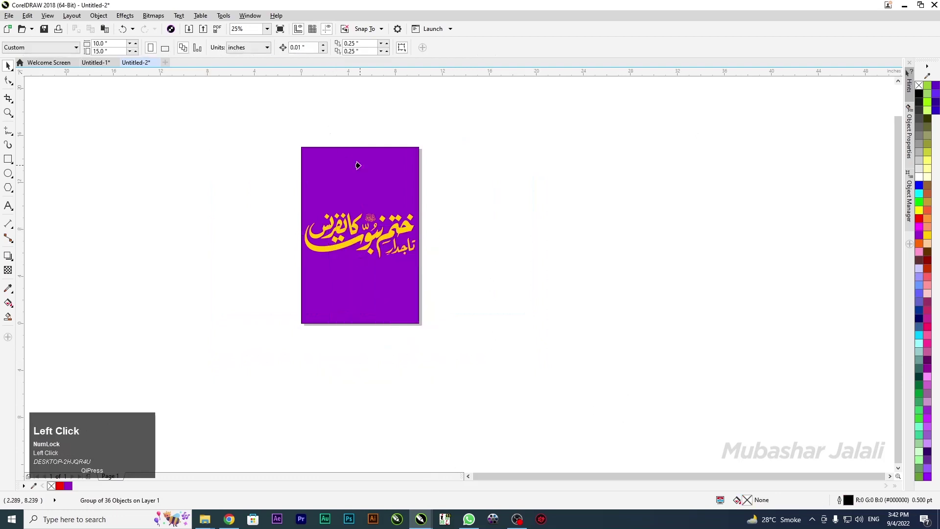
left_click_drag(254, 115, 502, 387)
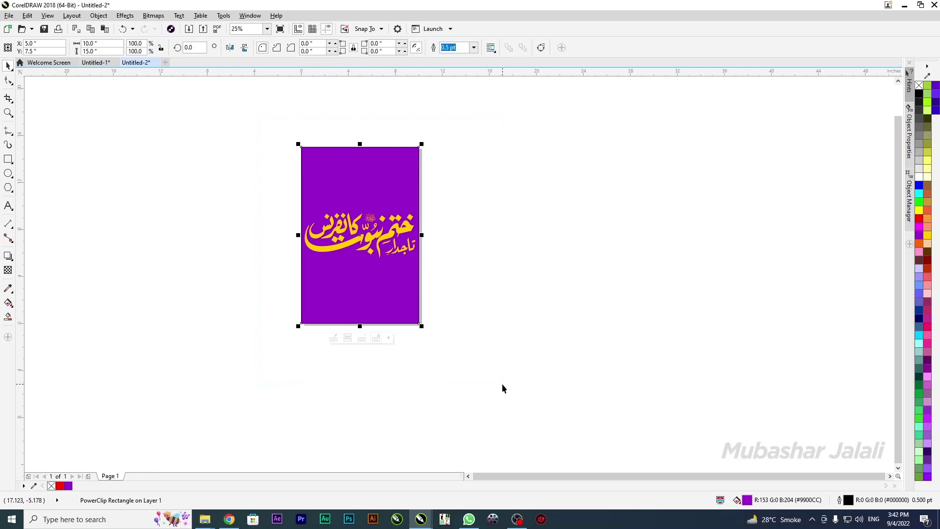
Step: Check the image size in the bitmap conversion settings for a TIFF export named 10 15, and cancel the export
key("ctrl+e")
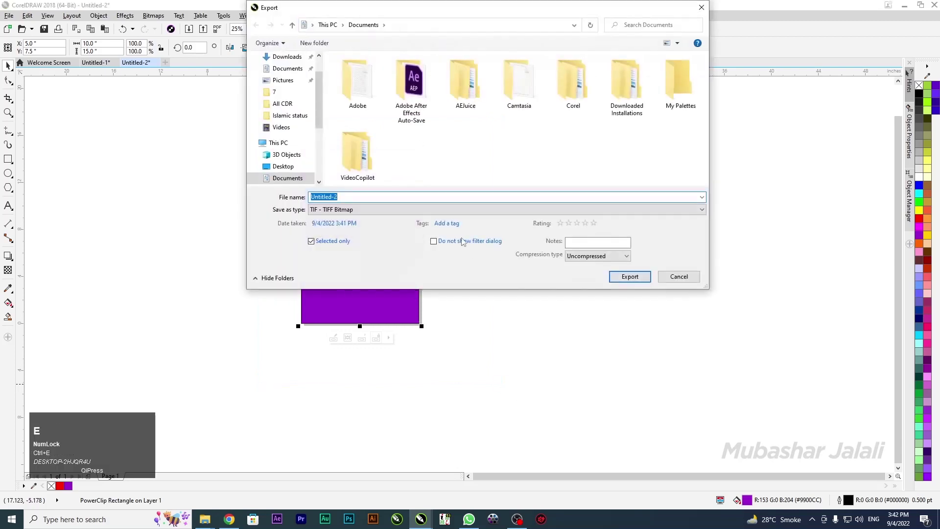
type("10 15")
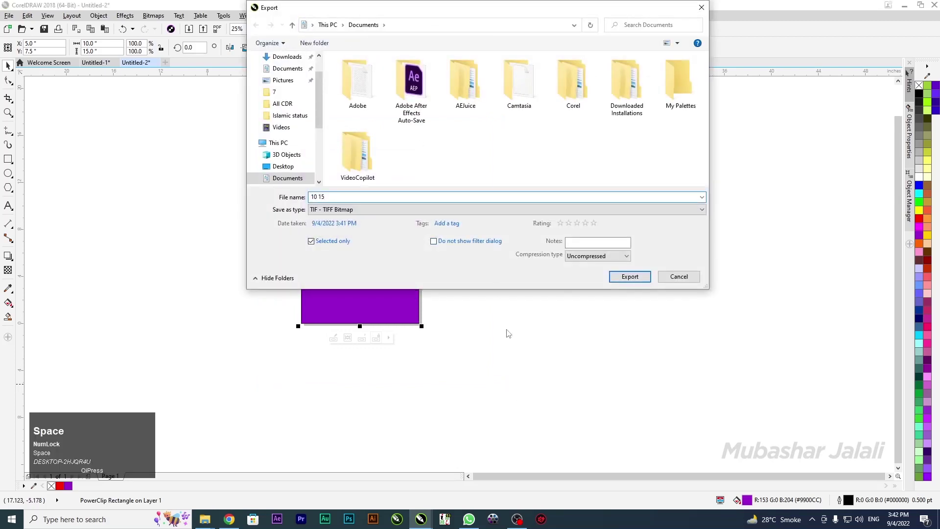
key("Return")
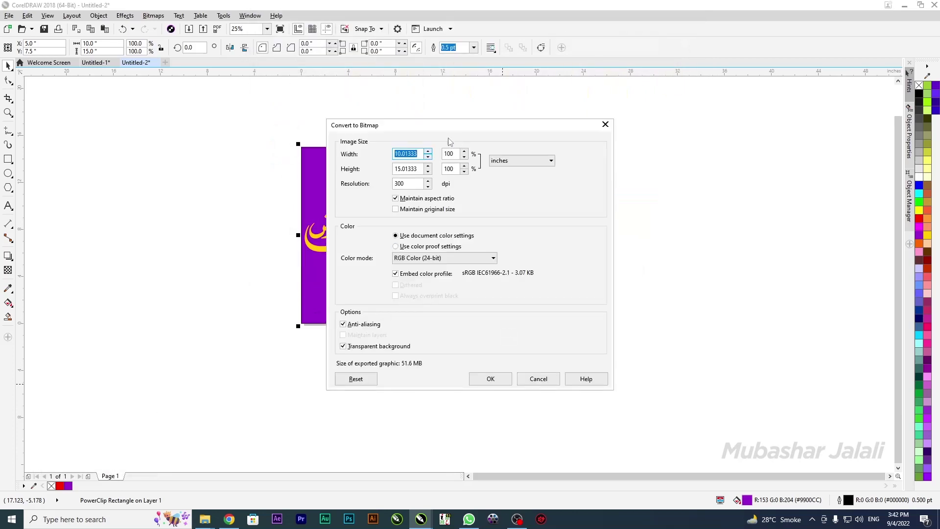
left_click_drag(538, 128, 597, 138)
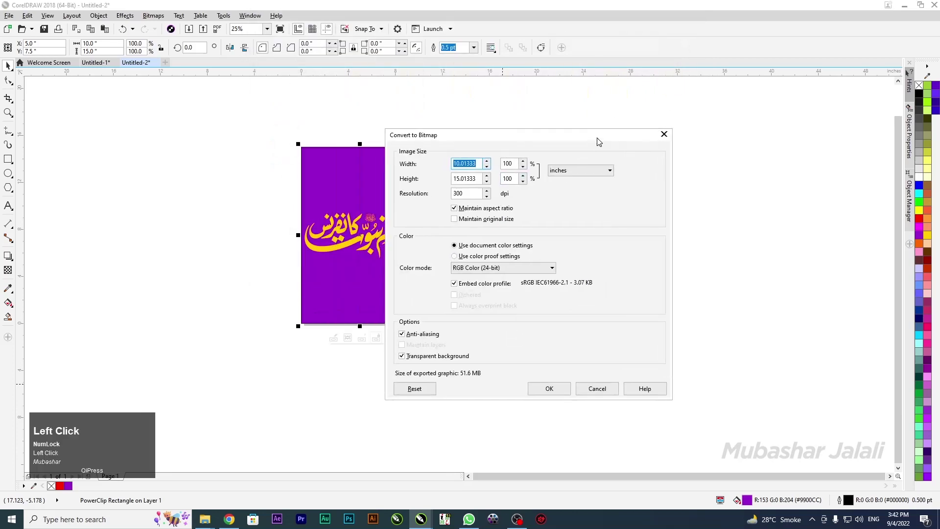
left_click(668, 139)
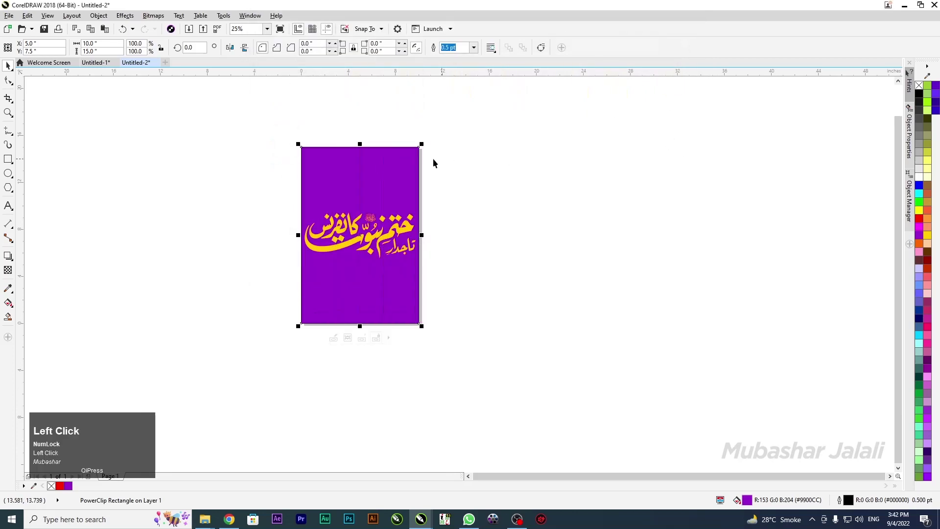
Step: Remove the purple rectangle's outline and start exporting the selection as a TIFF bitmap named Untitled-210 15
right_click(918, 88)
left_click_drag(518, 125, 204, 399)
key("ctrl+e")
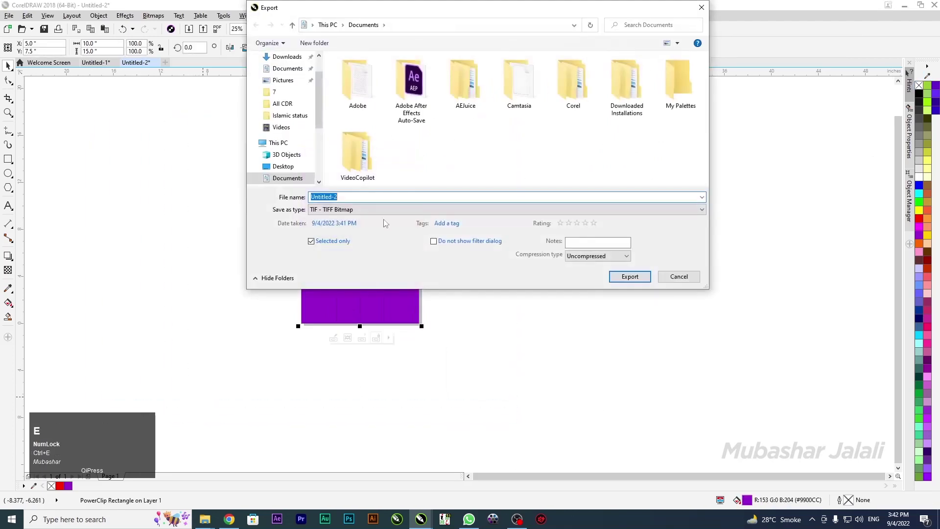
left_click(386, 196)
type("10 ")
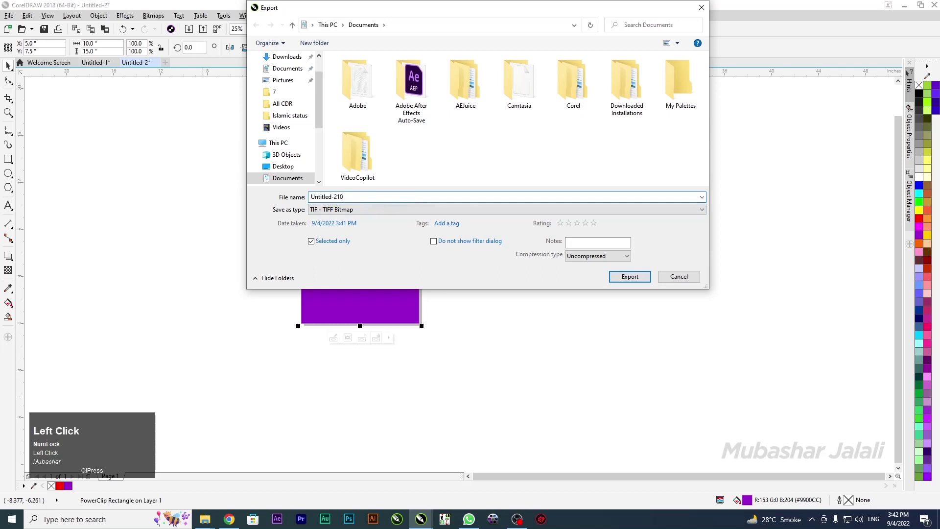
type("156")
key("BackSpace")
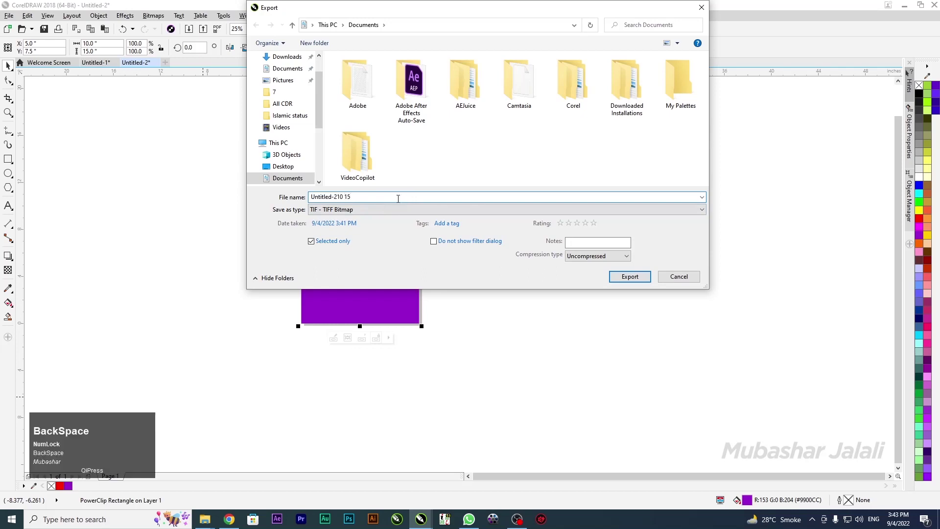
key("Return")
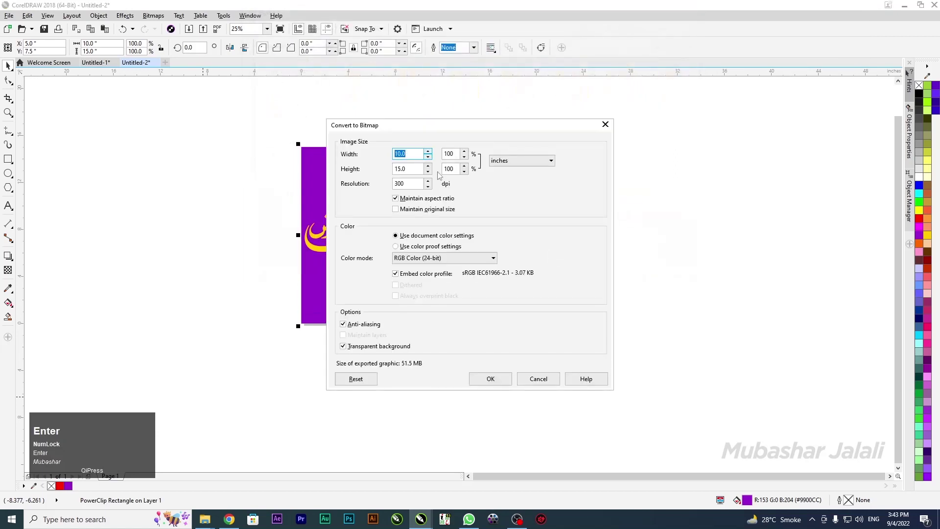
left_click_drag(409, 130, 447, 130)
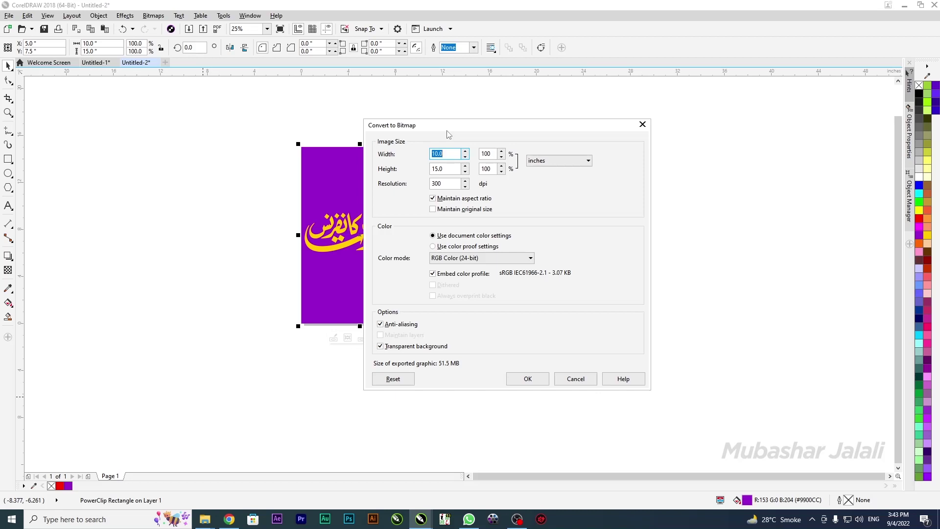
Step: Try to set the bitmap width to 10*12 inches at 300 dpi
type("10*12")
left_click(451, 170)
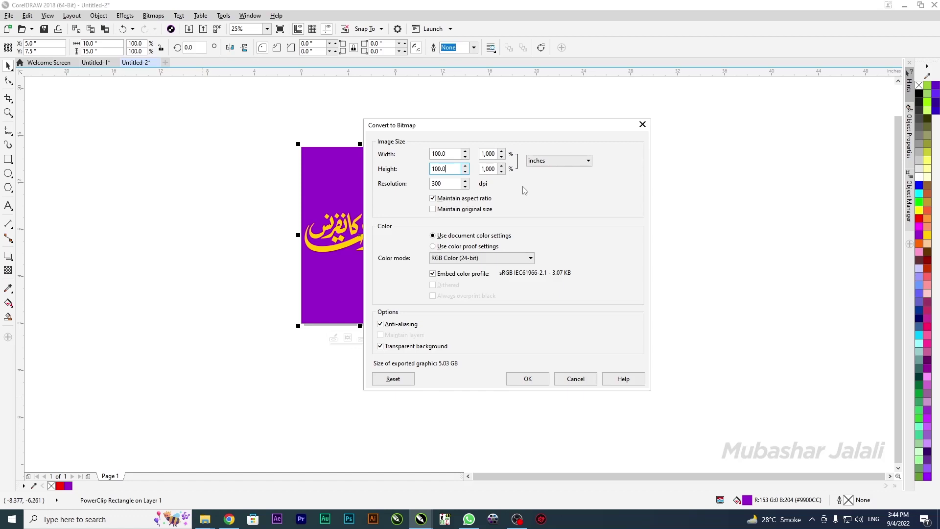
left_click(430, 157)
left_click(440, 146)
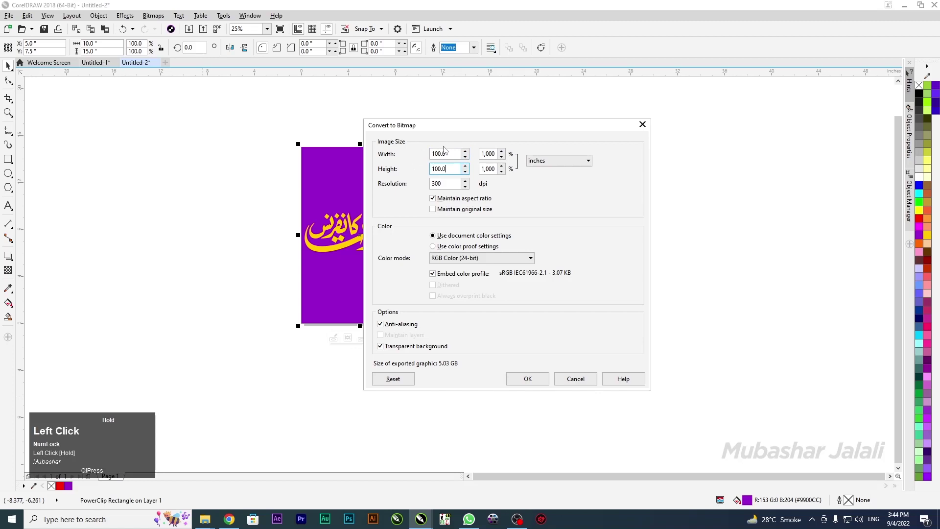
Step: Set the exported bitmap's resolution to 72 dpi
left_click_drag(444, 185, 406, 188)
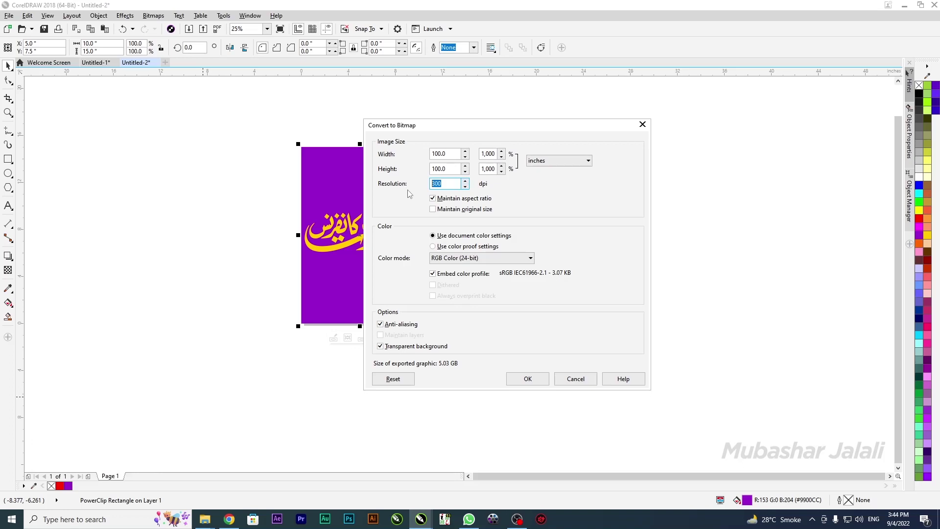
left_click(450, 184)
left_click_drag(443, 183, 415, 190)
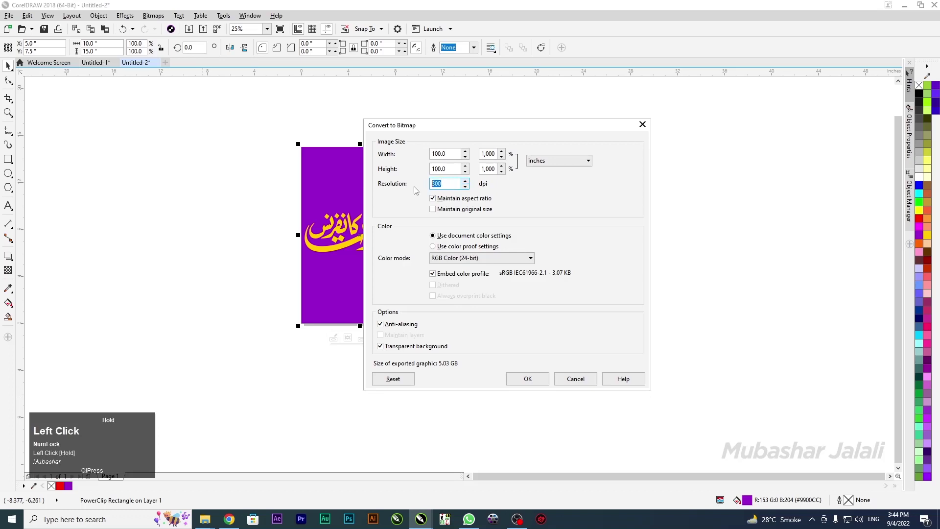
type("72")
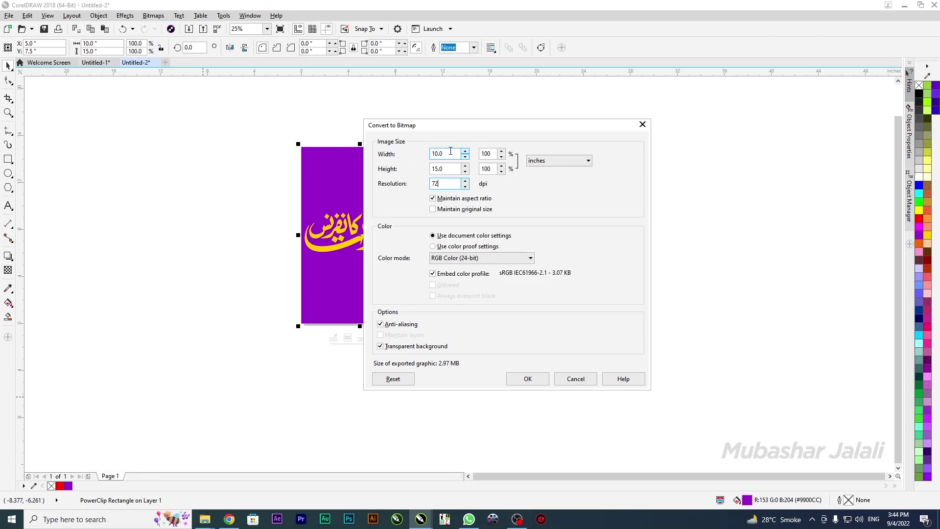
Step: Set the exported bitmap's width to 10*12 inches, maintaining the aspect ratio
left_click(451, 151)
key("BackSpace")
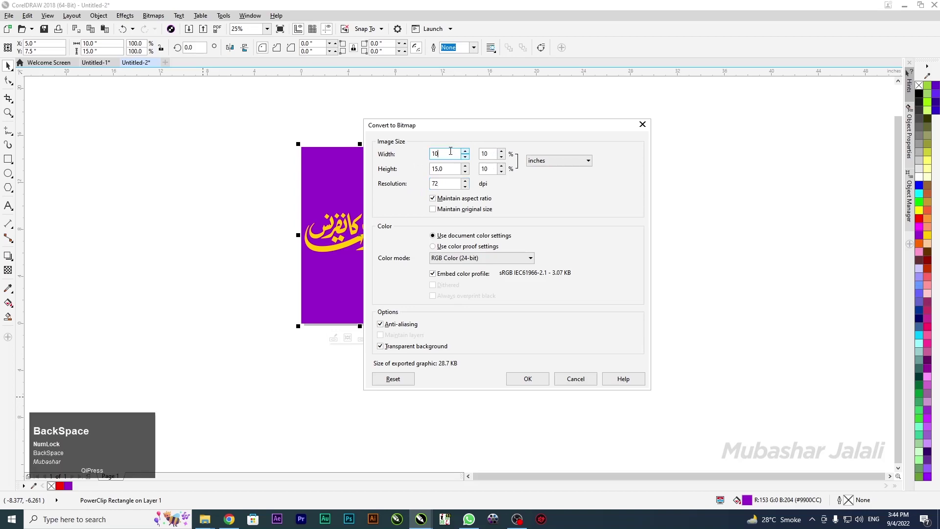
type("\"")
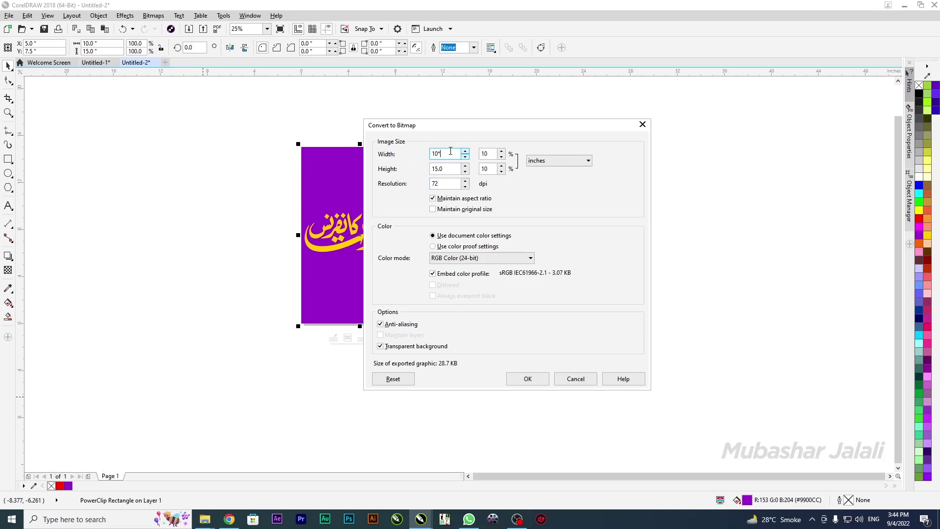
type("12")
left_click(443, 153)
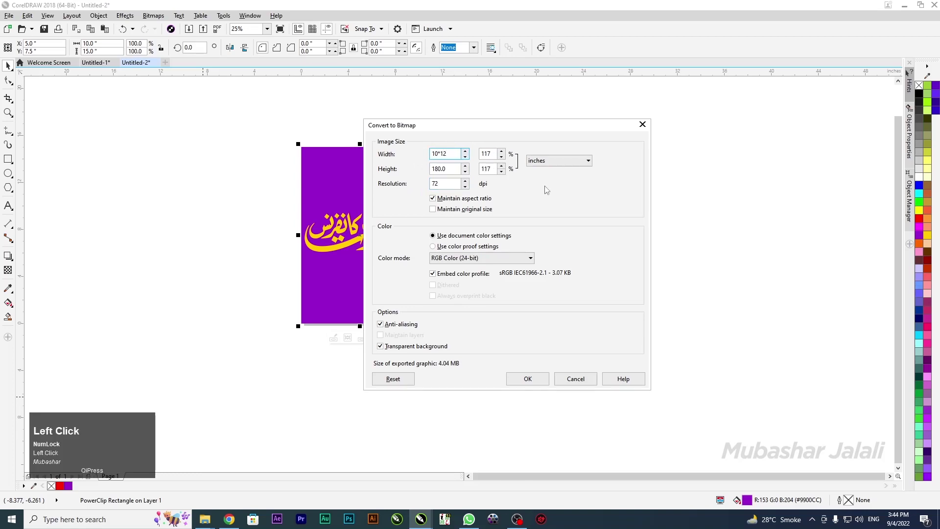
left_click(451, 168)
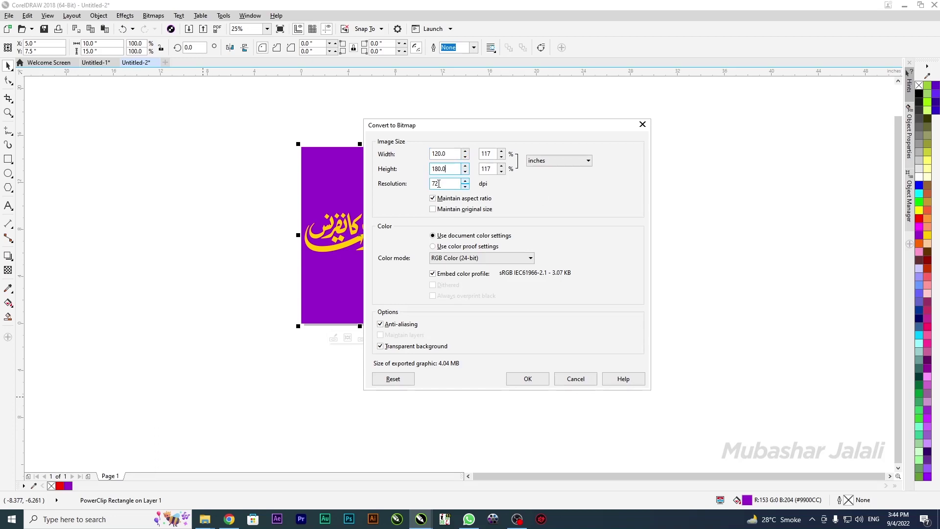
left_click(439, 183)
left_click(446, 186)
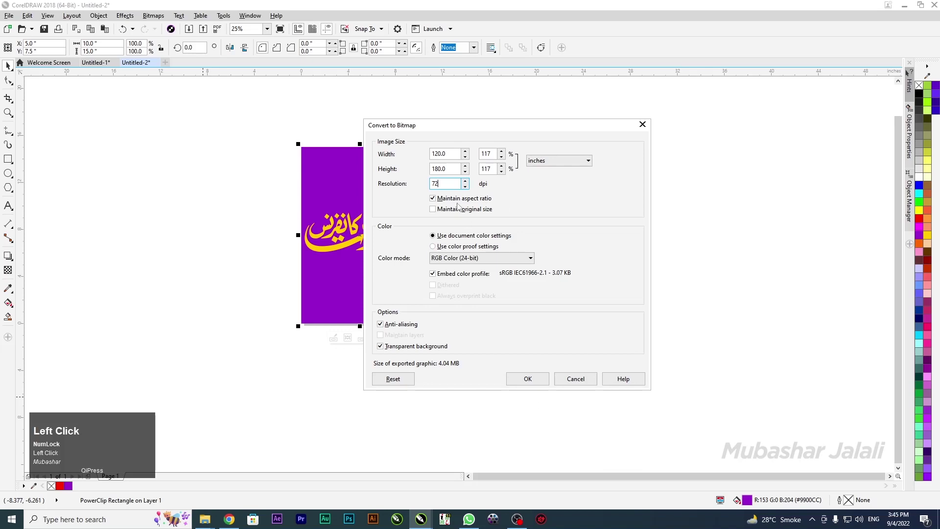
left_click(491, 153)
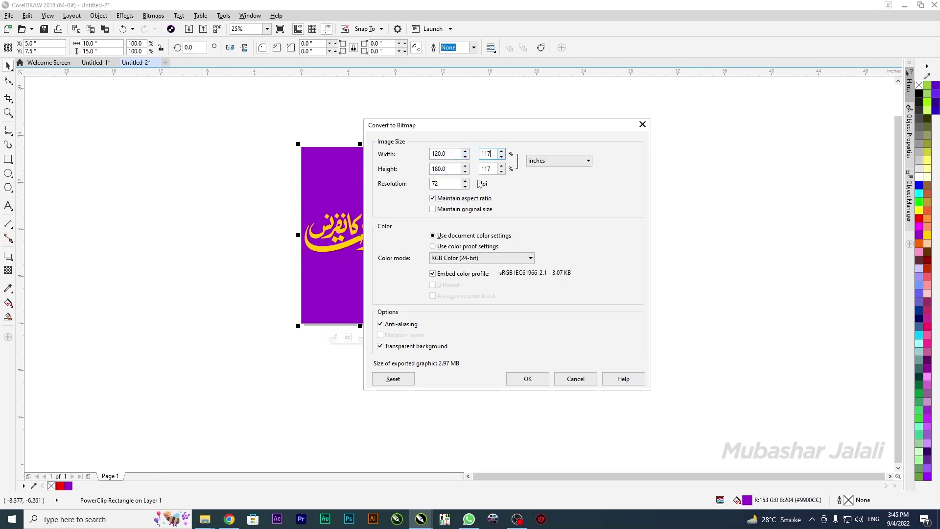
Step: Set the bitmap's colour mode to CMYK Color (32-bit) and complete the TIFF export
left_click(520, 260)
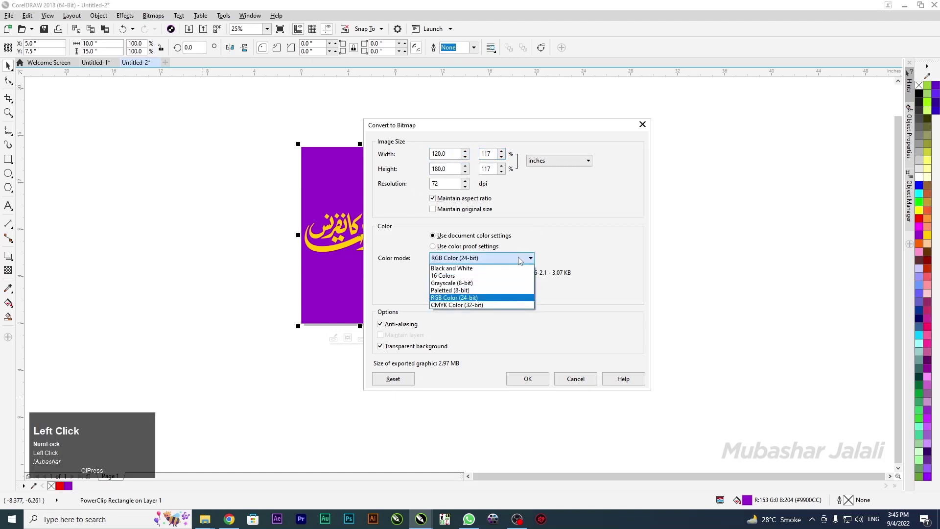
left_click(505, 306)
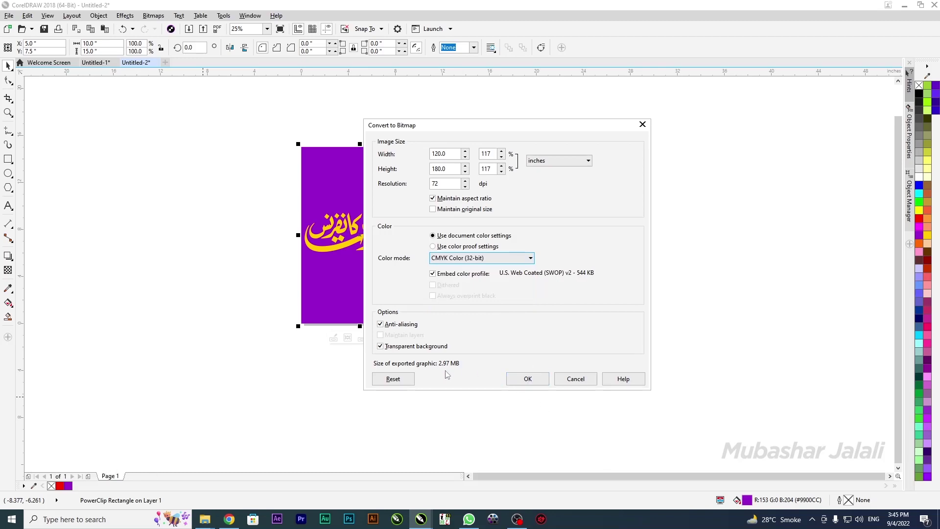
left_click(481, 374)
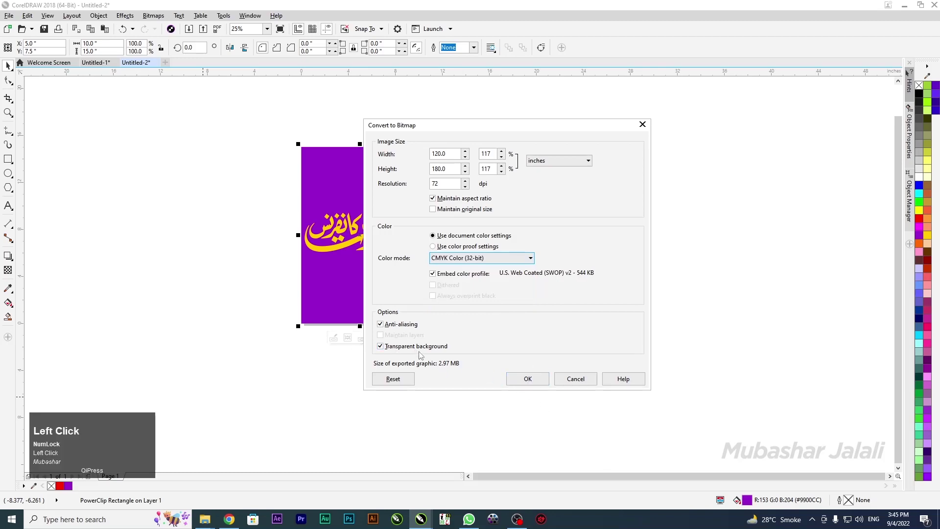
left_click(515, 381)
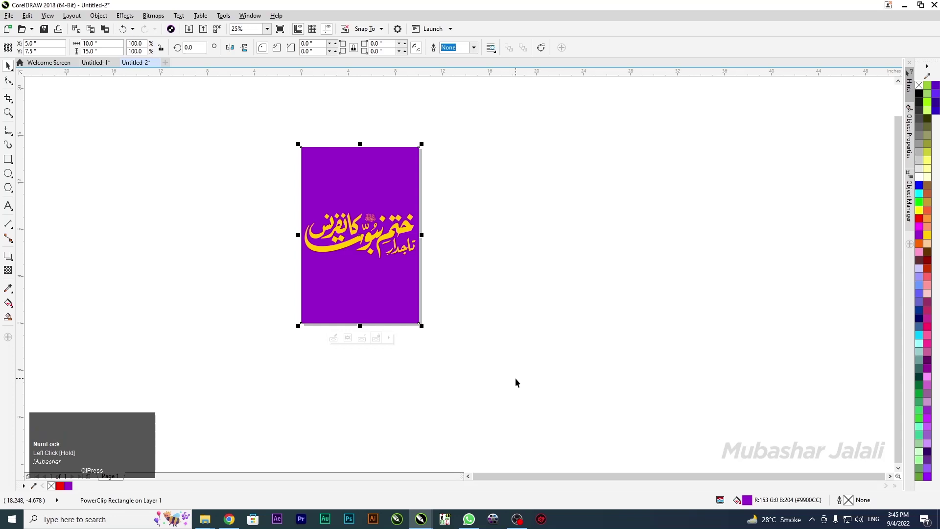
Step: Switch to File Explorer and open the exported image Untitled-210 15 from the Documents folder
key("super+e")
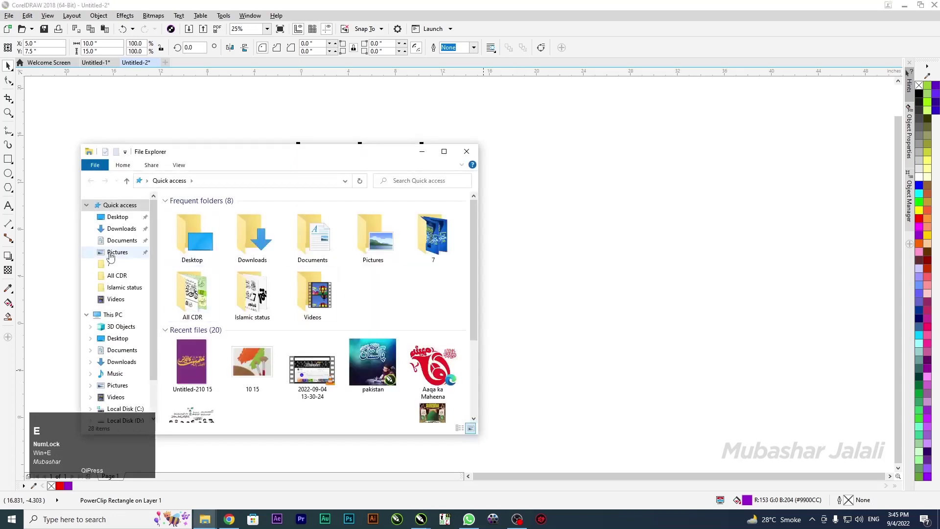
left_click(120, 240)
left_click(444, 152)
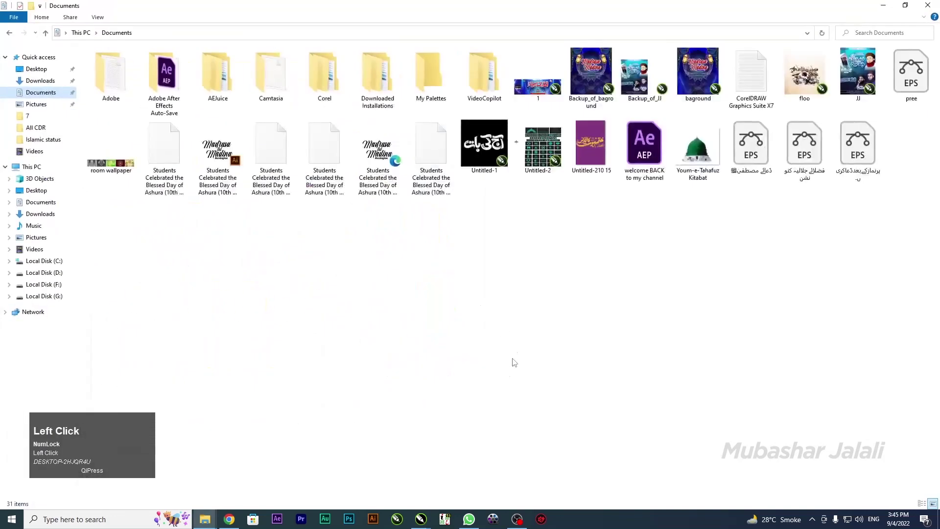
left_click(591, 146)
double_click(591, 146)
Step: Examine the edge quality of the calligraphy in the exported image up close, and close the image
scroll(451, 221, "up", 5)
scroll(426, 351, "down", 5)
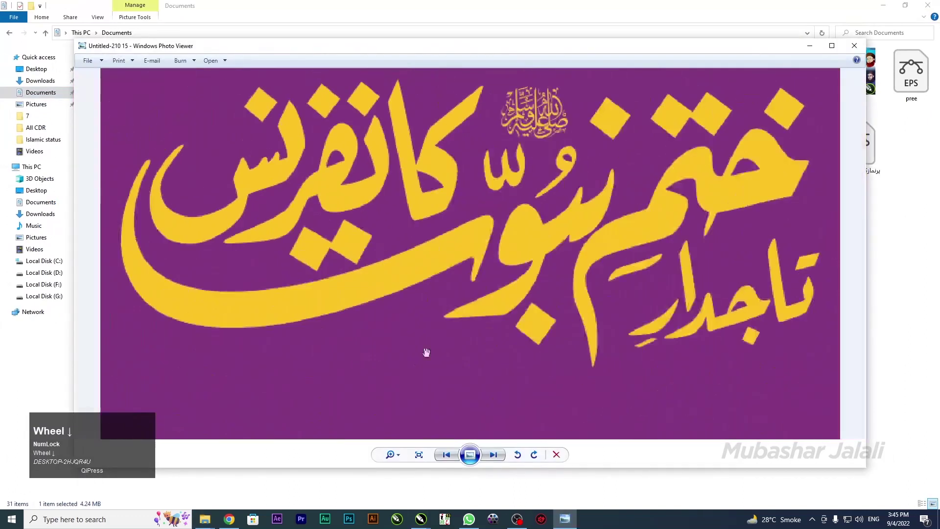
scroll(396, 329, "up", 10)
scroll(264, 161, "up", 2)
left_click_drag(268, 139, 490, 307)
scroll(340, 212, "down", 6)
scroll(340, 212, "down", 3)
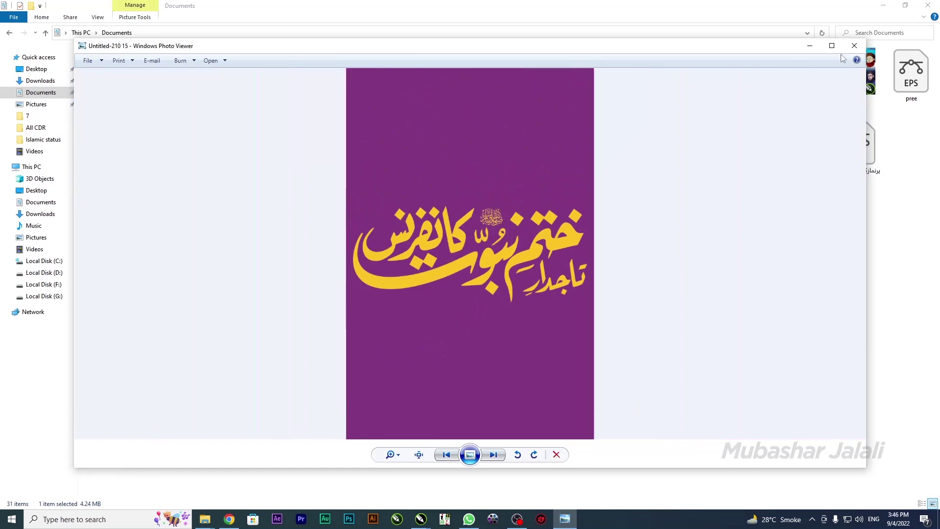
left_click(854, 46)
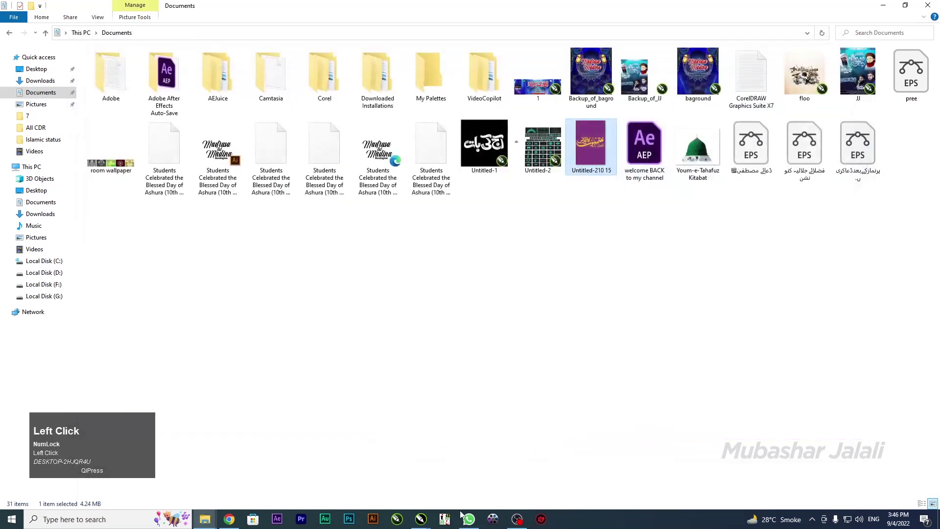
Step: Switch back to Untitled-2 in CorelDRAW, select the purple PowerClip rectangle and start another TIFF export of the selection
left_click(420, 519)
left_click(468, 482)
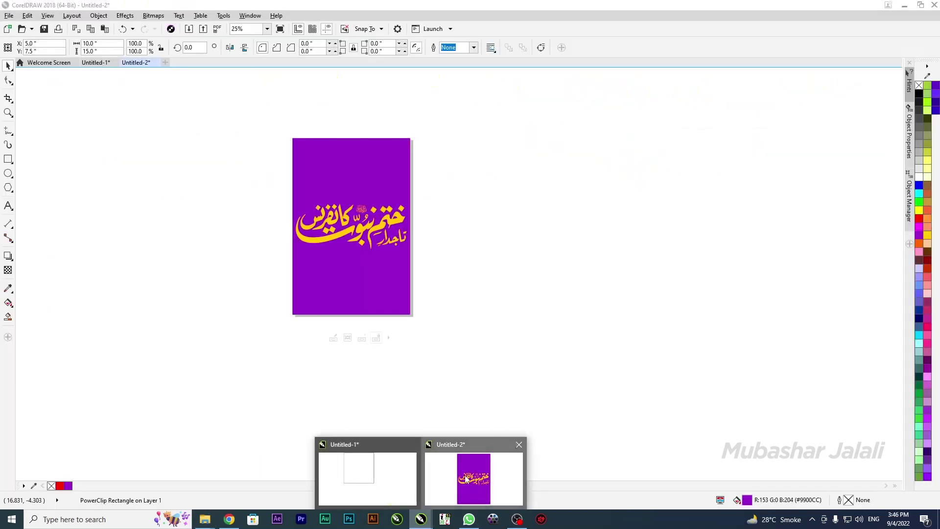
left_click_drag(239, 101, 491, 355)
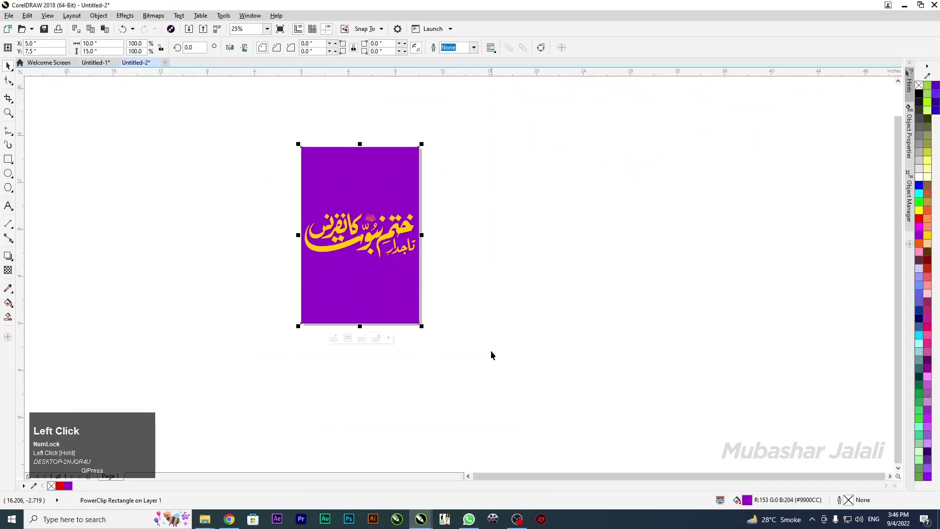
key("ctrl+e")
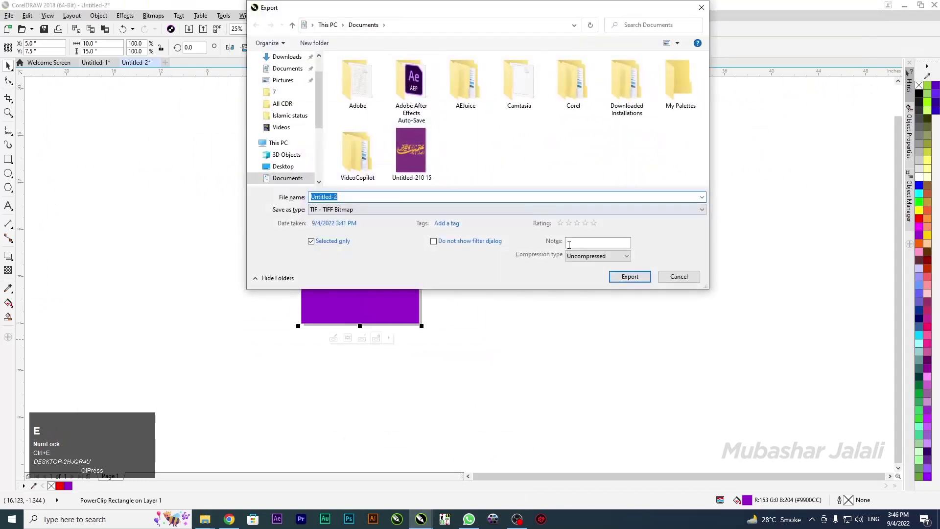
left_click(629, 277)
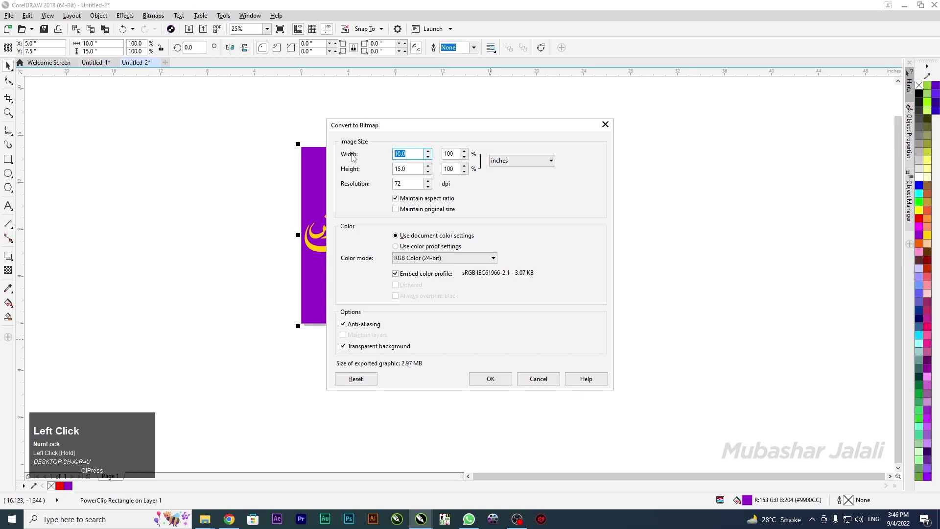
Step: Try a bitmap width of 20*12 inches at 72 dpi, look over the colour modes, and cancel the export
type("20")
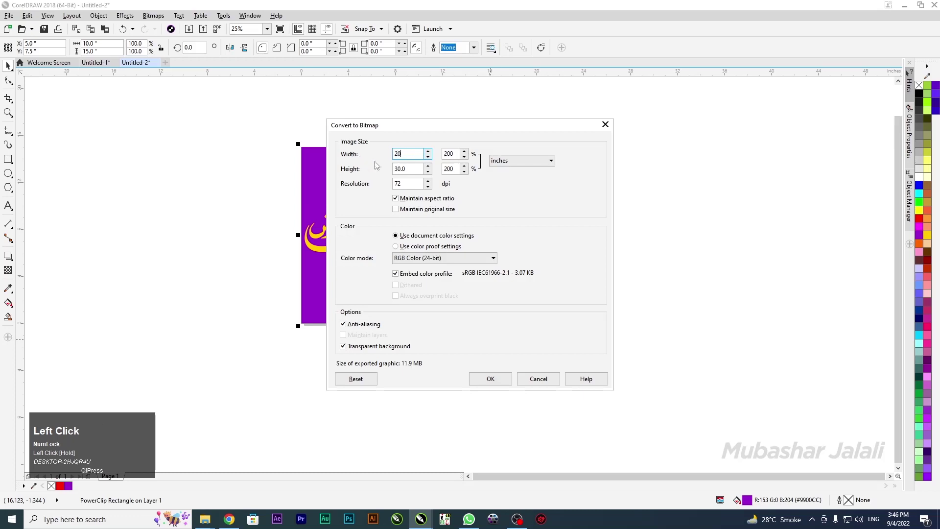
left_click(404, 168)
left_click(410, 156)
key("BackSpace")
type("\"")
type("12")
left_click(411, 180)
left_click(410, 169)
left_click(422, 258)
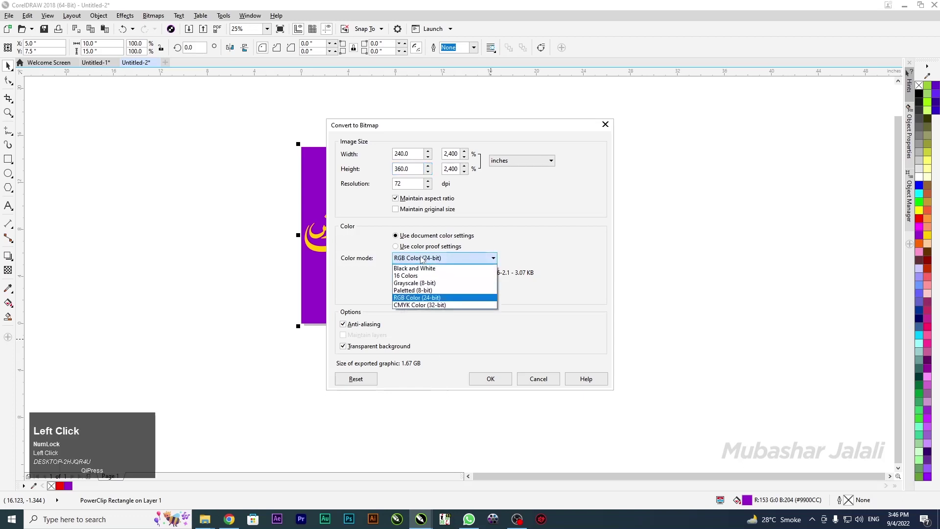
left_click(550, 267)
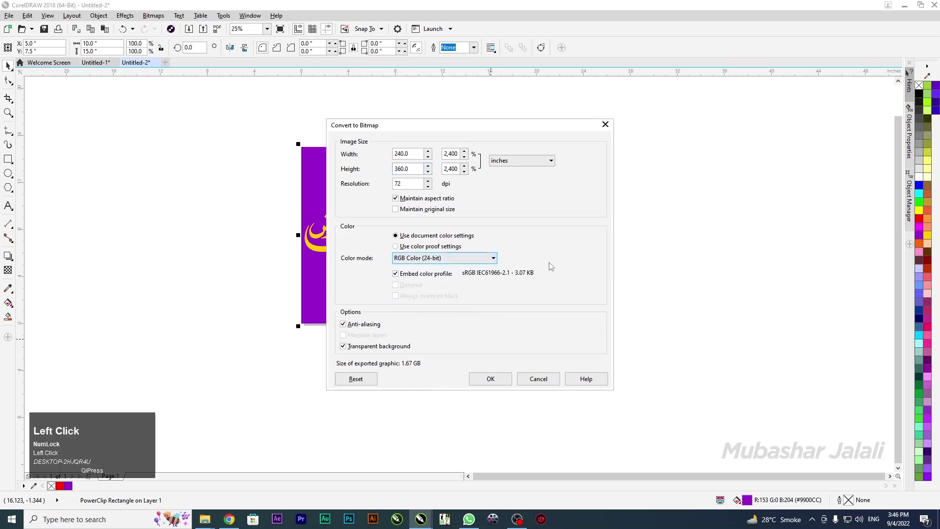
left_click(540, 382)
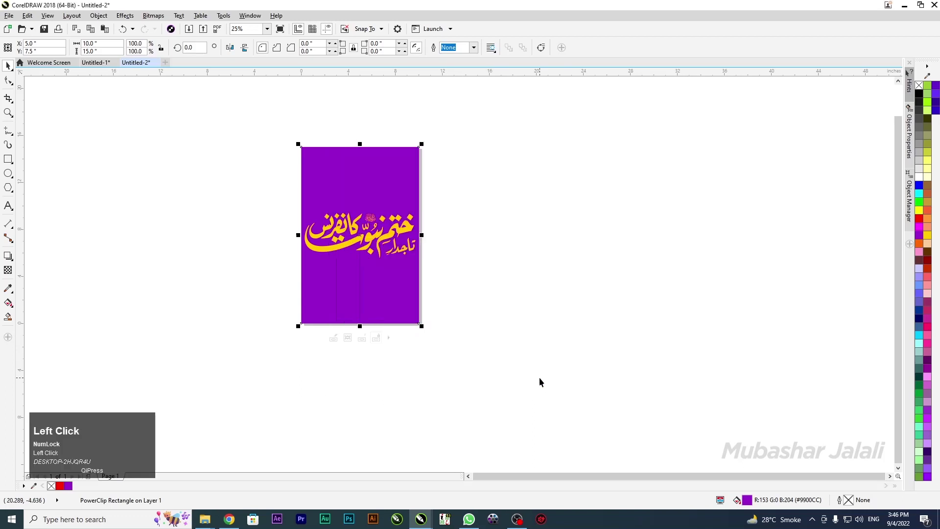
key("F4")
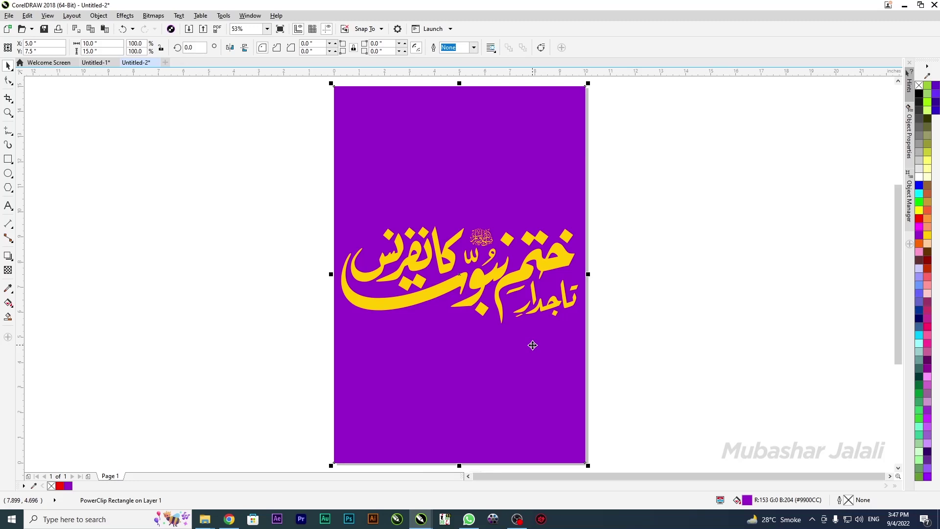
left_click(516, 519)
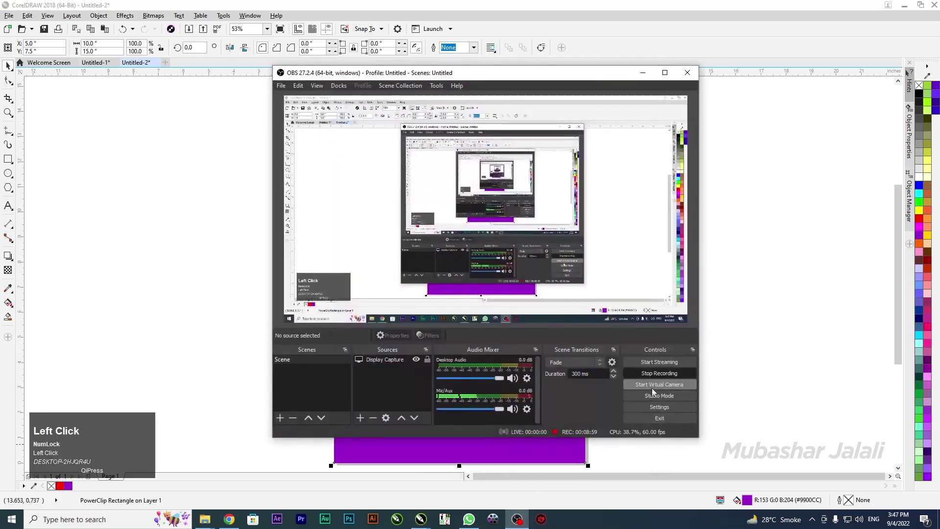